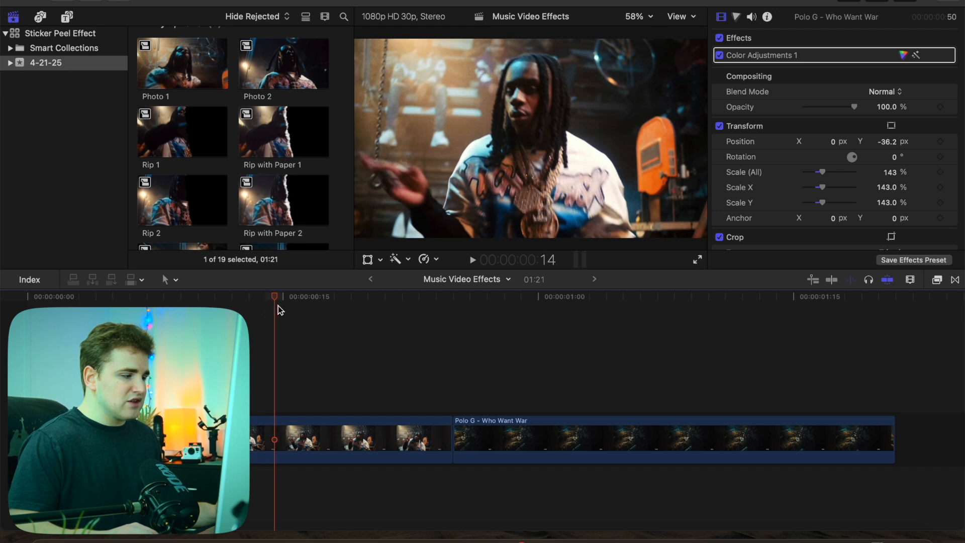
Try adding a freeze frame to the first clip at 00:00:00:14, and undo it after a brief playback.
{"action": "left_click", "coordinate": [287, 445]}
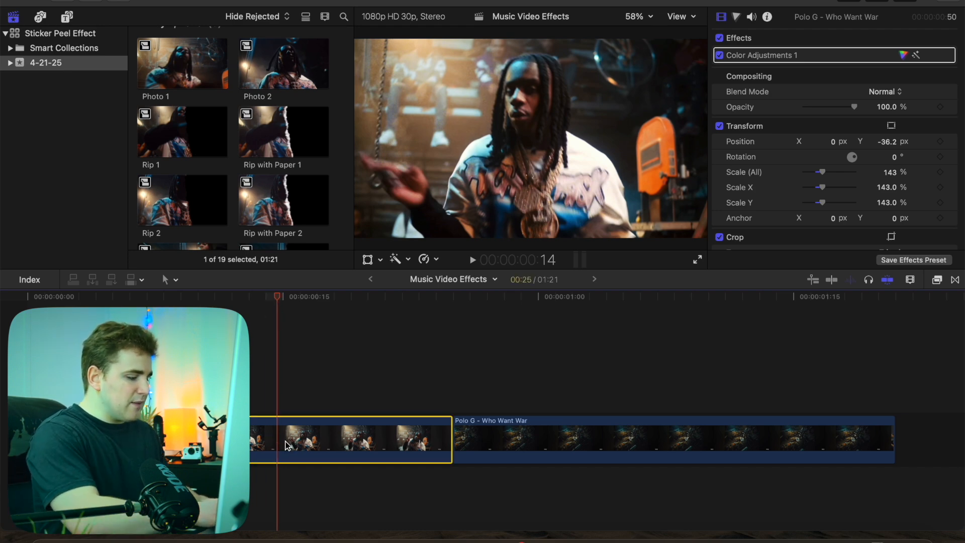
{"action": "key", "text": "alt+f"}
{"action": "key", "text": "shift+z"}
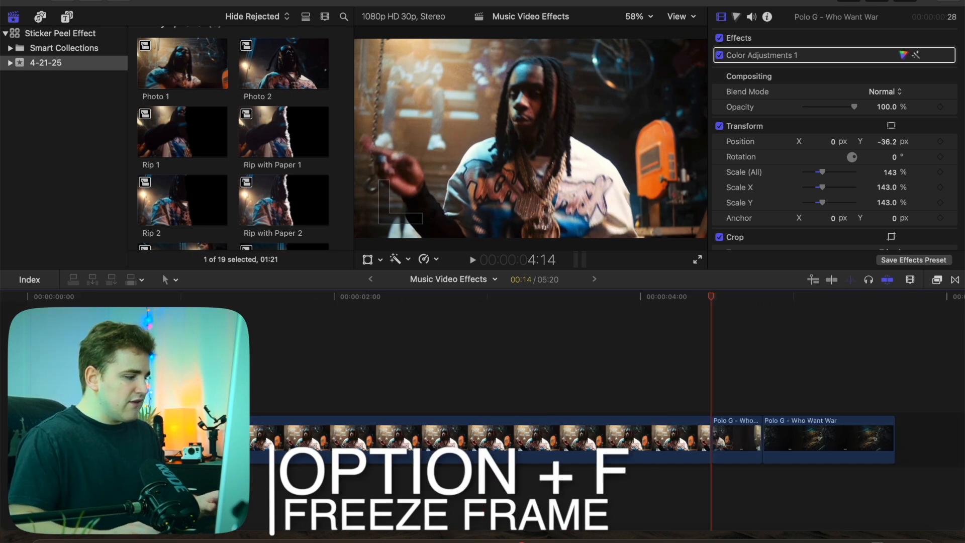
{"action": "key", "text": "Home"}
{"action": "key", "text": "space"}
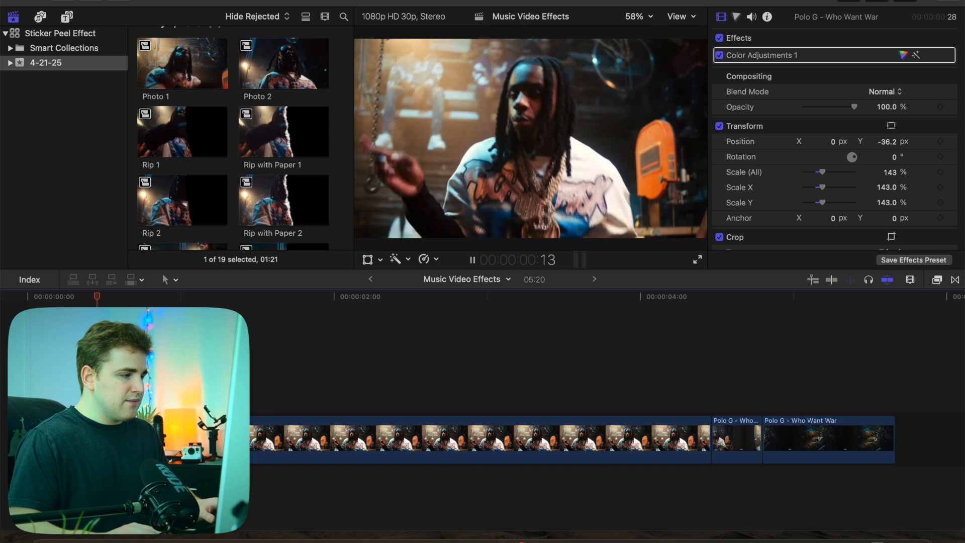
{"action": "key", "text": "space"}
{"action": "key", "text": "super+z"}
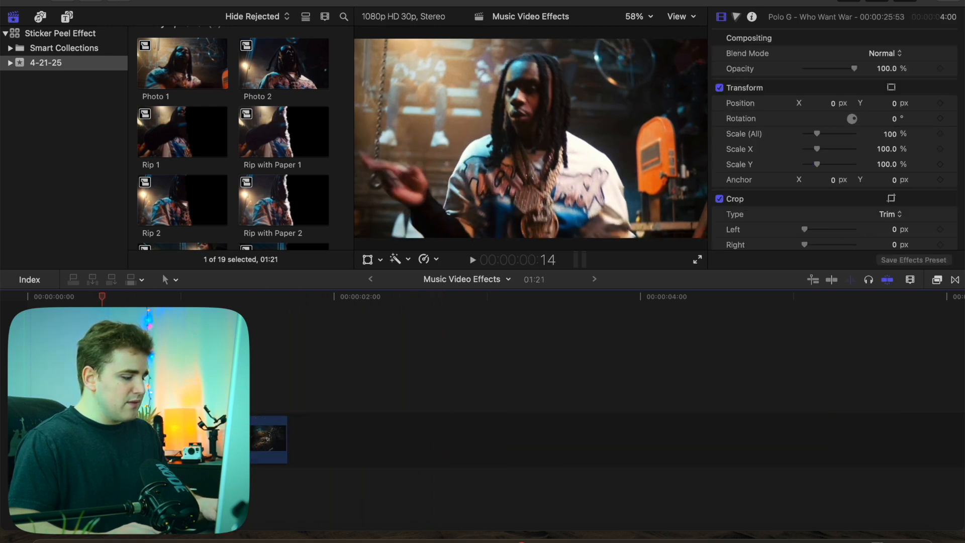
{"action": "key", "text": "shift+z"}
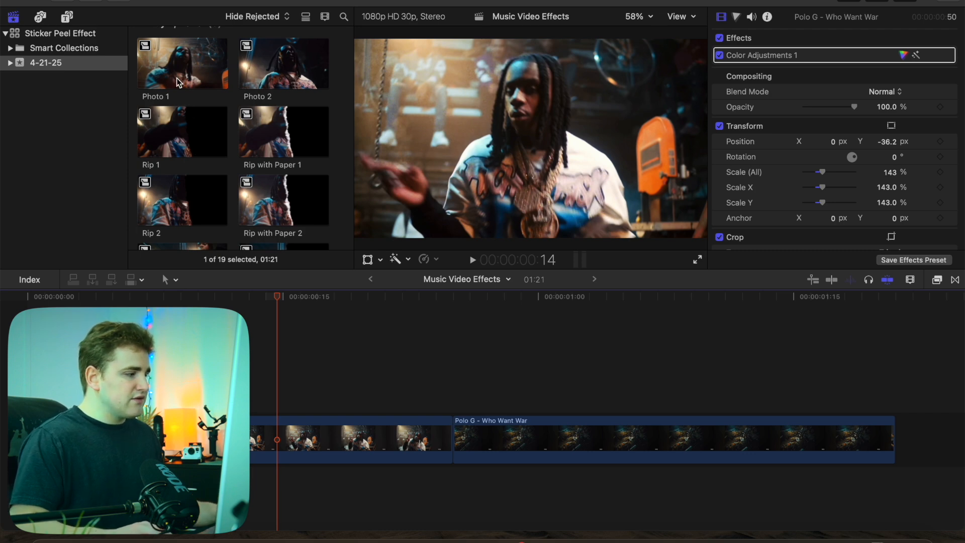
Place the Photo 1 clip on the timeline above the music video clips, starting just before the playhead at 00:00:00:14.
{"action": "left_click_drag", "start_coordinate": [181, 88], "coordinate": [282, 314]}
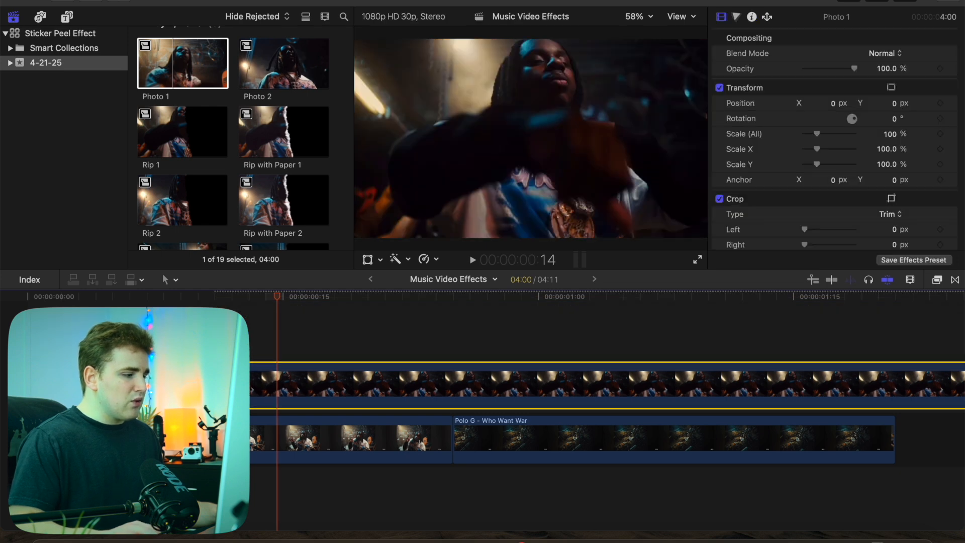
{"action": "key", "text": "super+minus"}
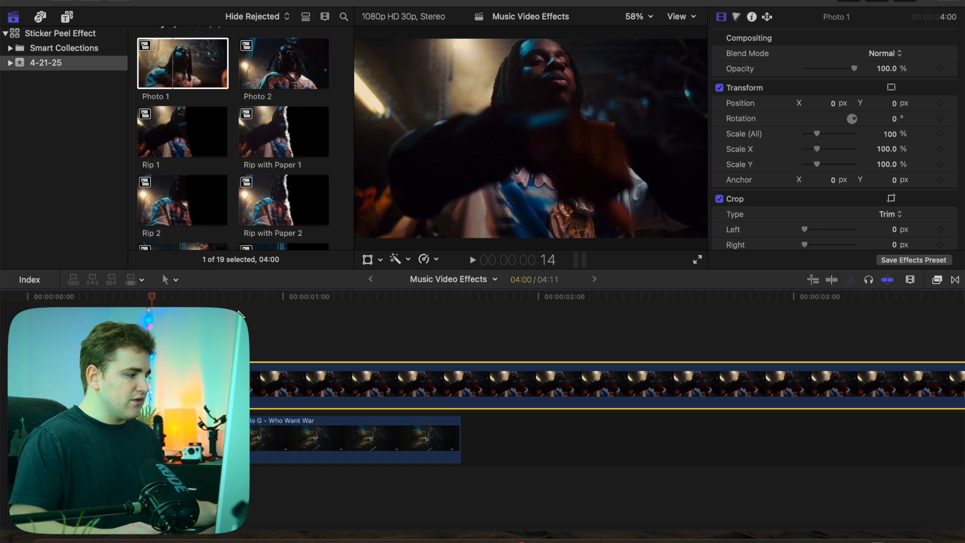
{"action": "scroll", "coordinate": [215, 168], "scroll_direction": "up", "scroll_amount": 5}
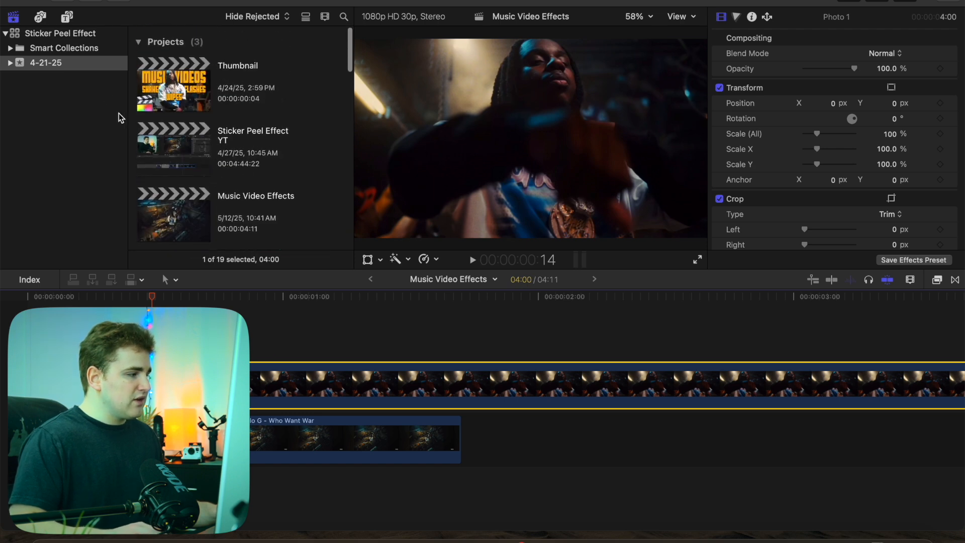
Add the Paper Rip Overlay title from the Creator Bundle category above the Photo 1 clip.
{"action": "left_click", "coordinate": [67, 17]}
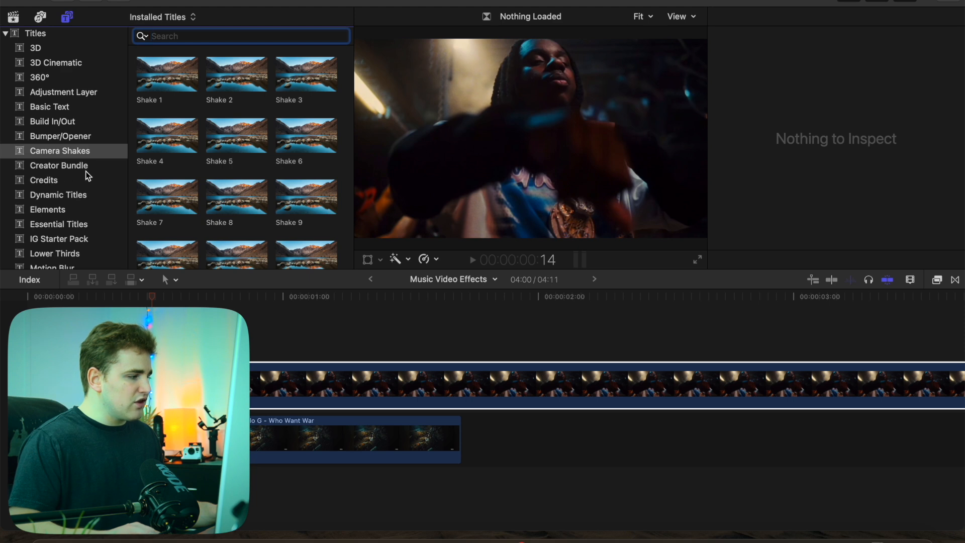
{"action": "left_click", "coordinate": [73, 167]}
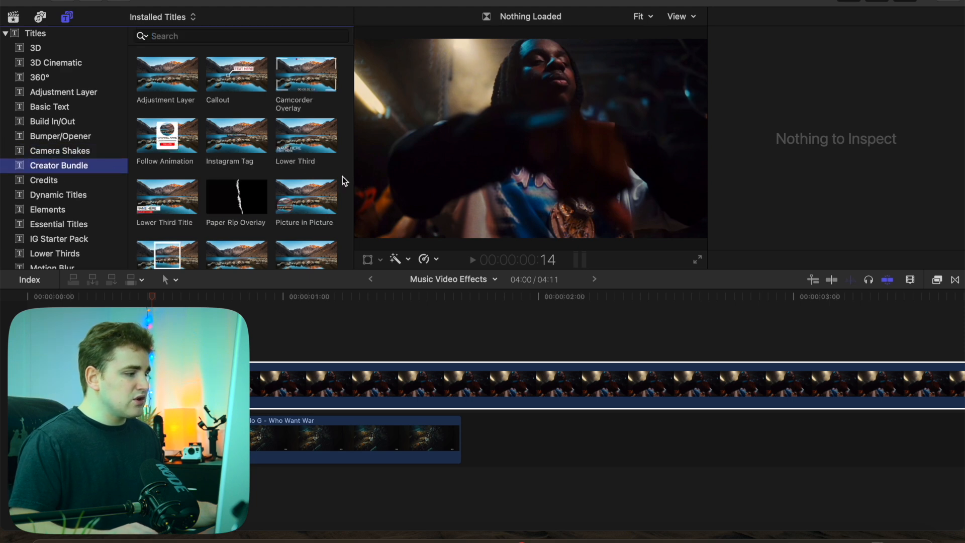
{"action": "scroll", "coordinate": [336, 180], "scroll_direction": "down", "scroll_amount": 10}
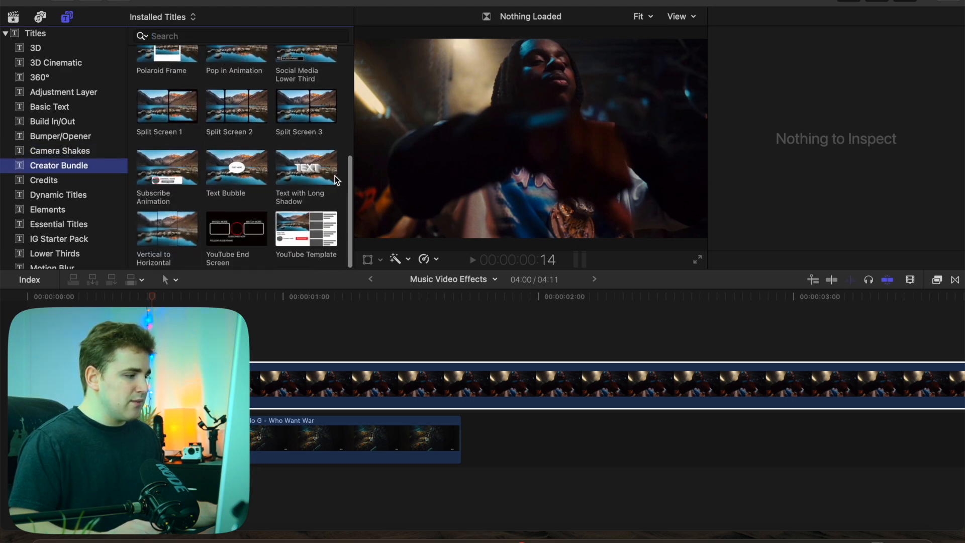
{"action": "scroll", "coordinate": [334, 176], "scroll_direction": "up", "scroll_amount": 10}
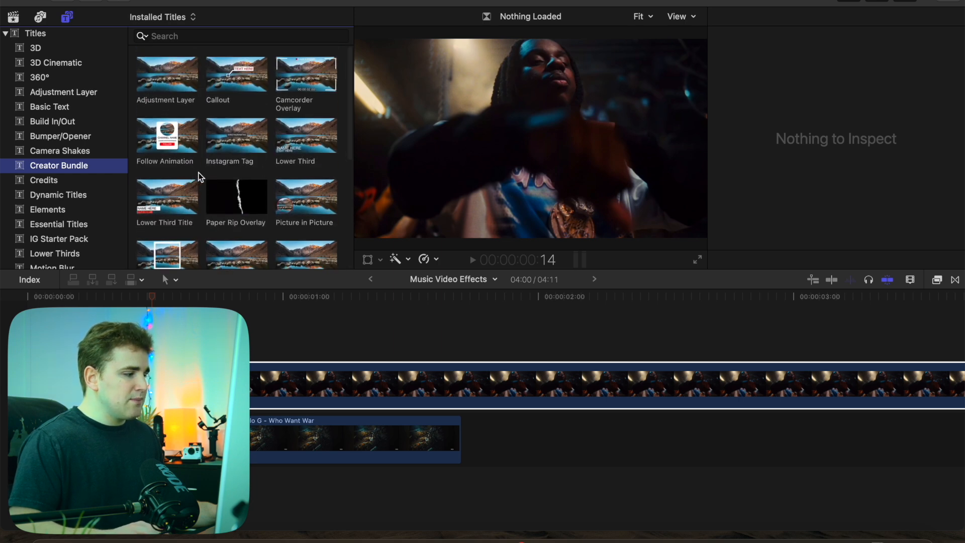
{"action": "left_click_drag", "start_coordinate": [228, 195], "coordinate": [151, 324]}
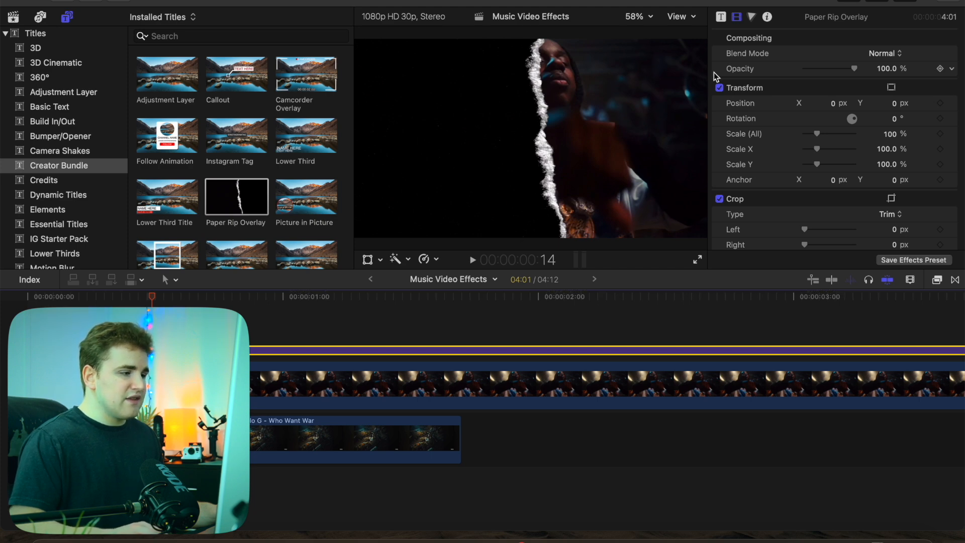
Try different rip shapes for the Paper Rip Overlay and set it to Paper Rip 11.
{"action": "left_click", "coordinate": [722, 21]}
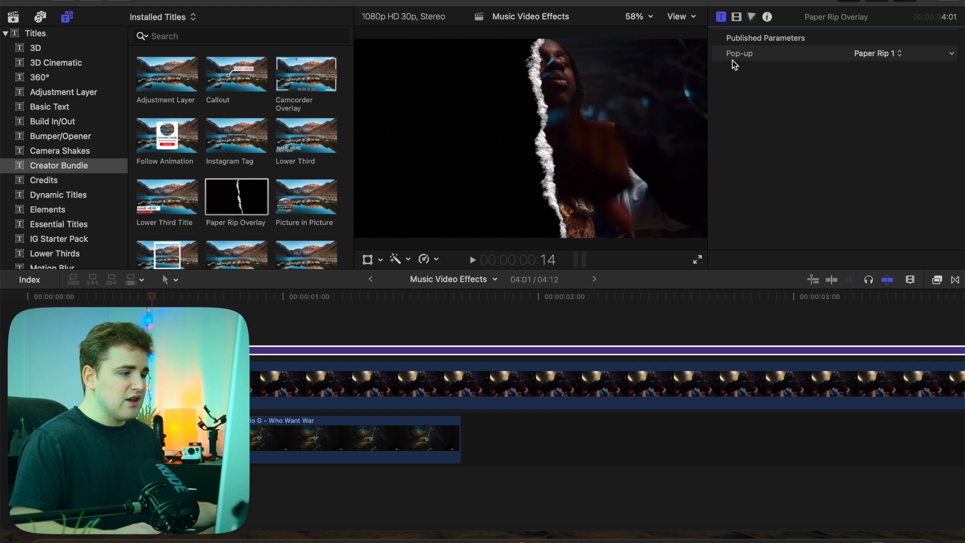
{"action": "left_click", "coordinate": [863, 55]}
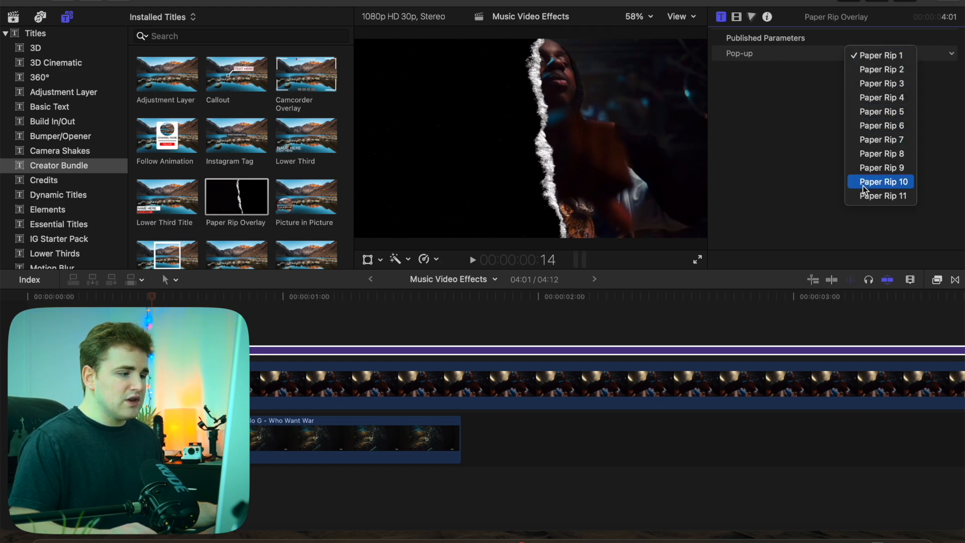
{"action": "left_click", "coordinate": [874, 121]}
{"action": "left_click", "coordinate": [876, 55]}
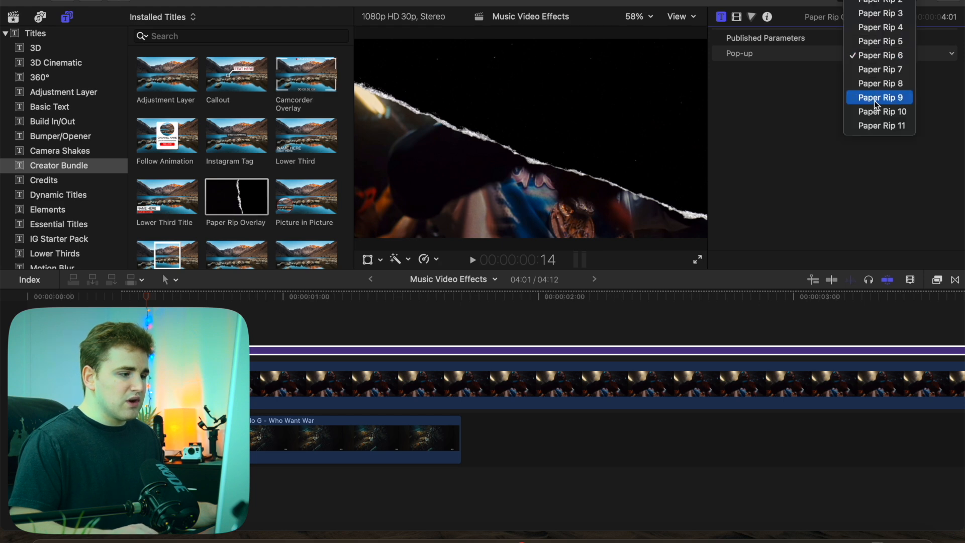
{"action": "left_click", "coordinate": [873, 125]}
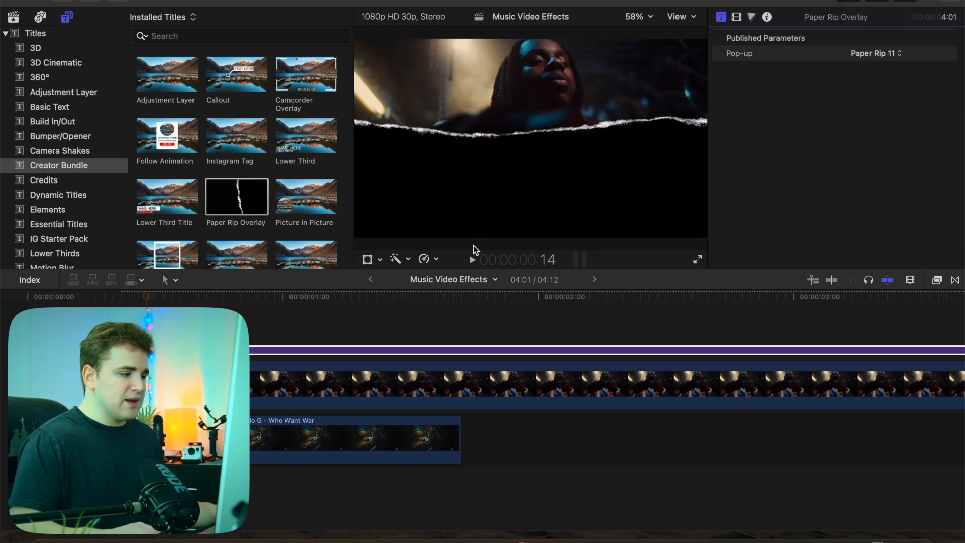
{"action": "key", "text": "super+2"}
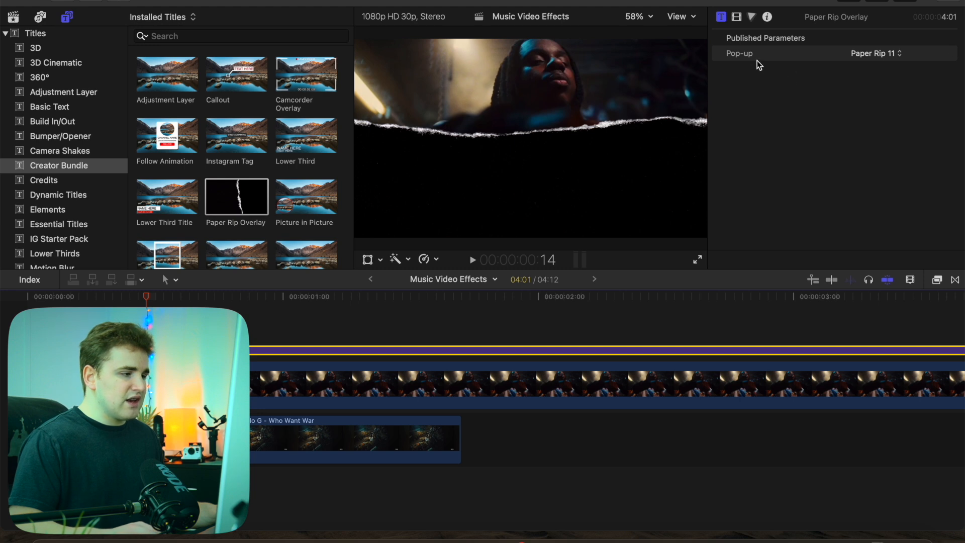
Duplicate the Paper Rip Overlay directly above itself and set the lower copy's blend mode to Stencil Alpha.
{"action": "left_click", "coordinate": [735, 18]}
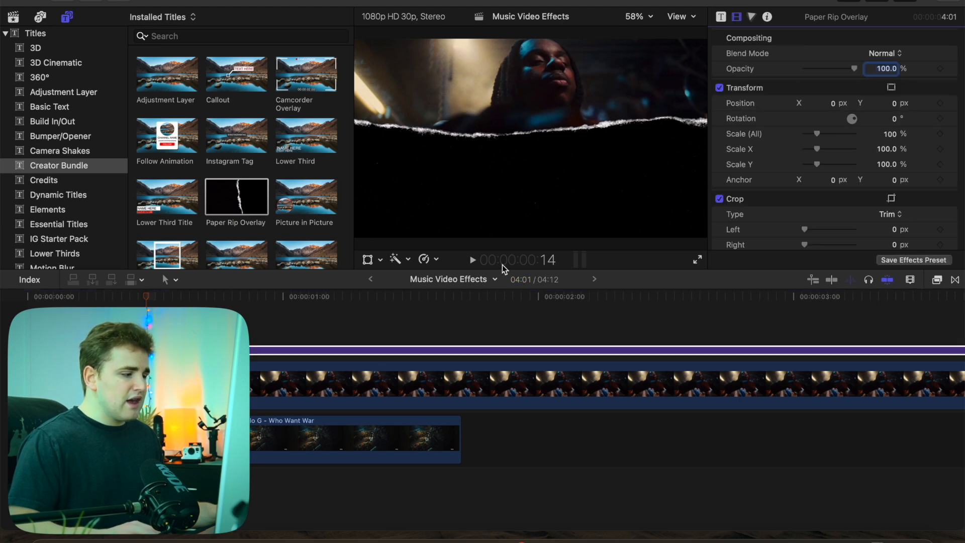
{"action": "left_click", "coordinate": [358, 349]}
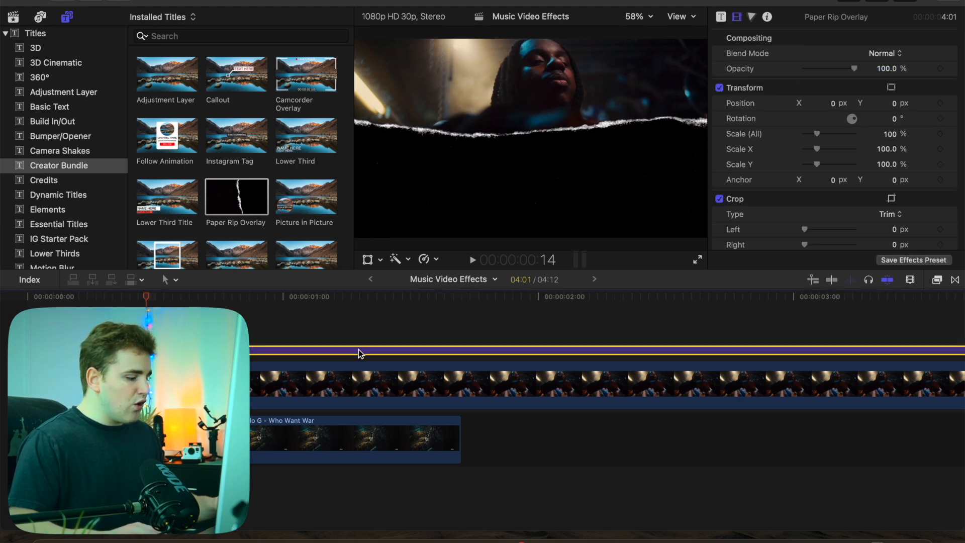
{"action": "left_click_drag", "start_coordinate": [358, 349], "coordinate": [359, 343]}
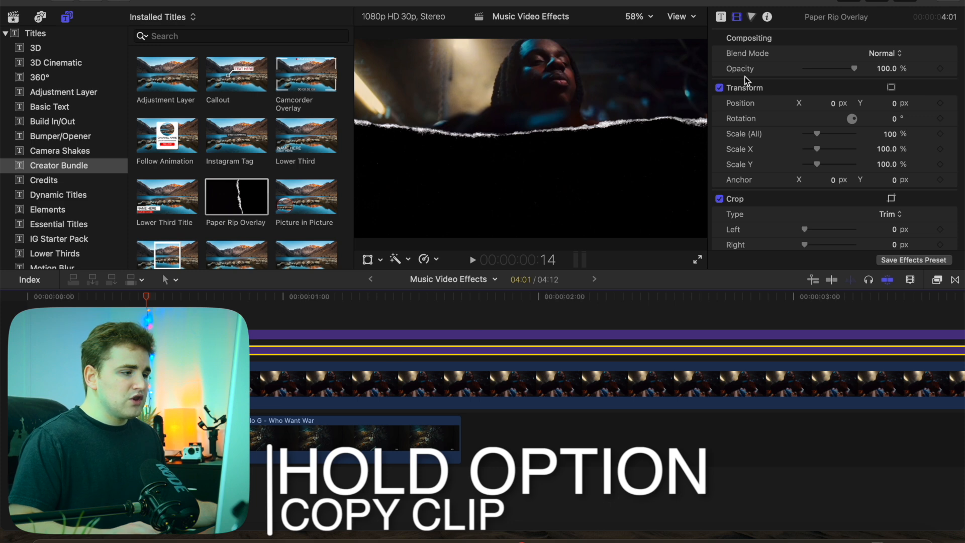
{"action": "left_click", "coordinate": [877, 55]}
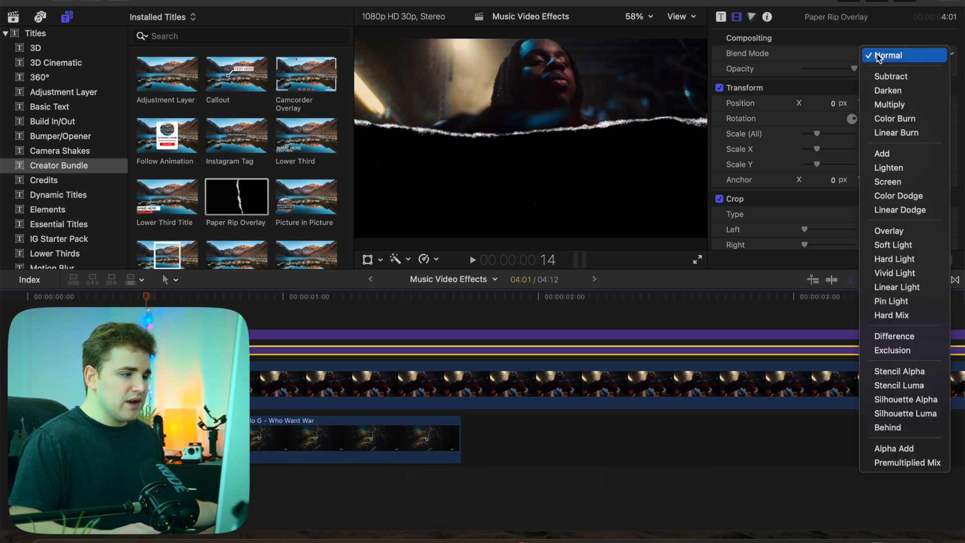
{"action": "left_click", "coordinate": [888, 370]}
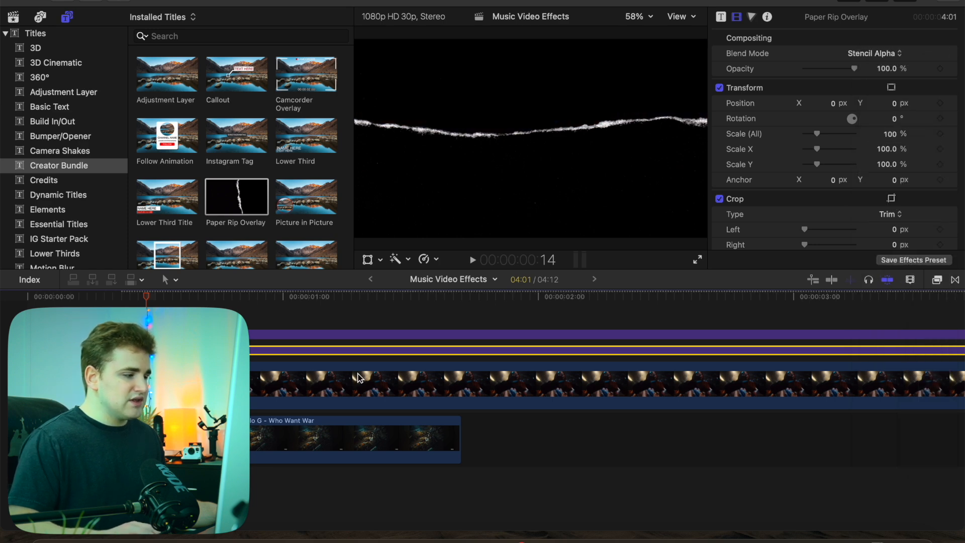
Disable the upper Paper Rip Overlay and reframe Photo 1 with a Y position of -438.8 px and a scale of 106%.
{"action": "left_click", "coordinate": [252, 331]}
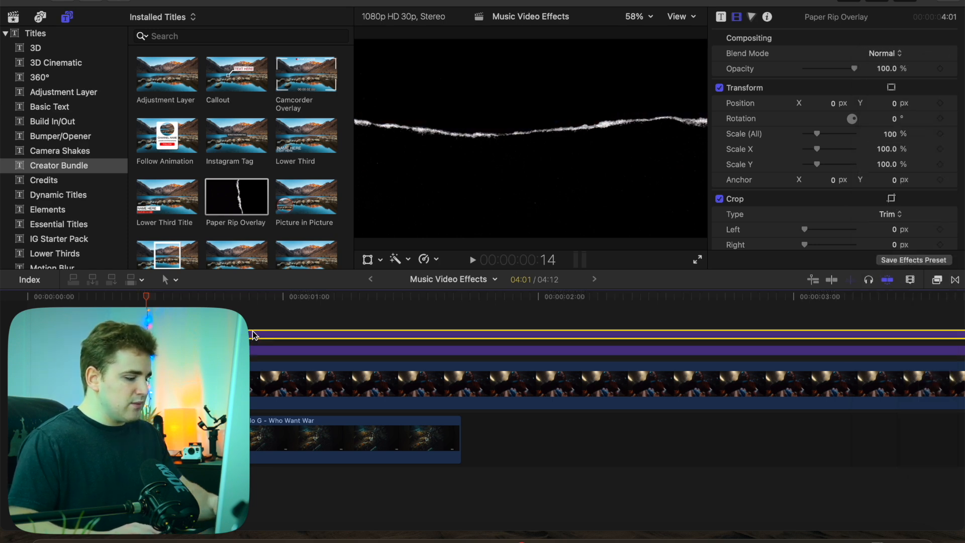
{"action": "left_click", "coordinate": [276, 380]}
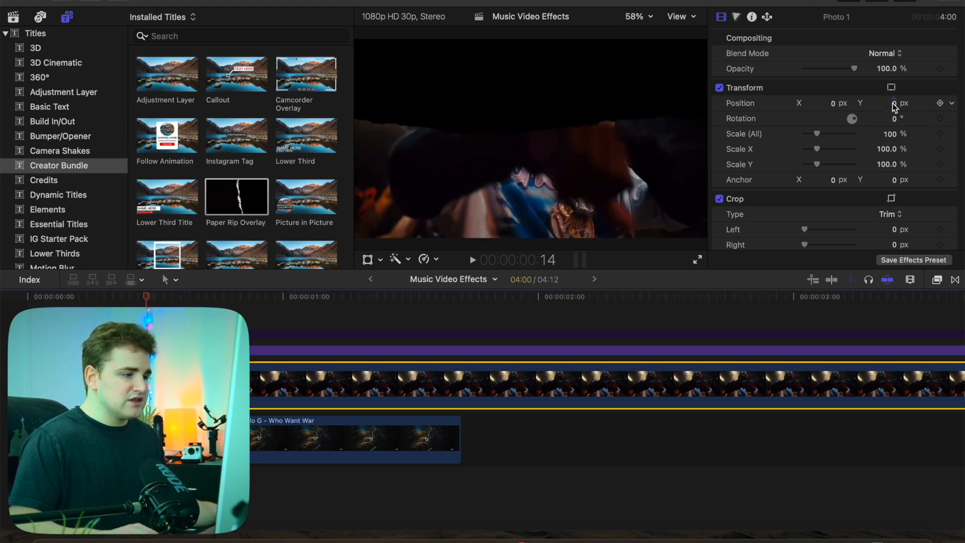
{"action": "left_click_drag", "start_coordinate": [895, 106], "coordinate": [895, 209]}
{"action": "left_click_drag", "start_coordinate": [892, 134], "coordinate": [889, 110]}
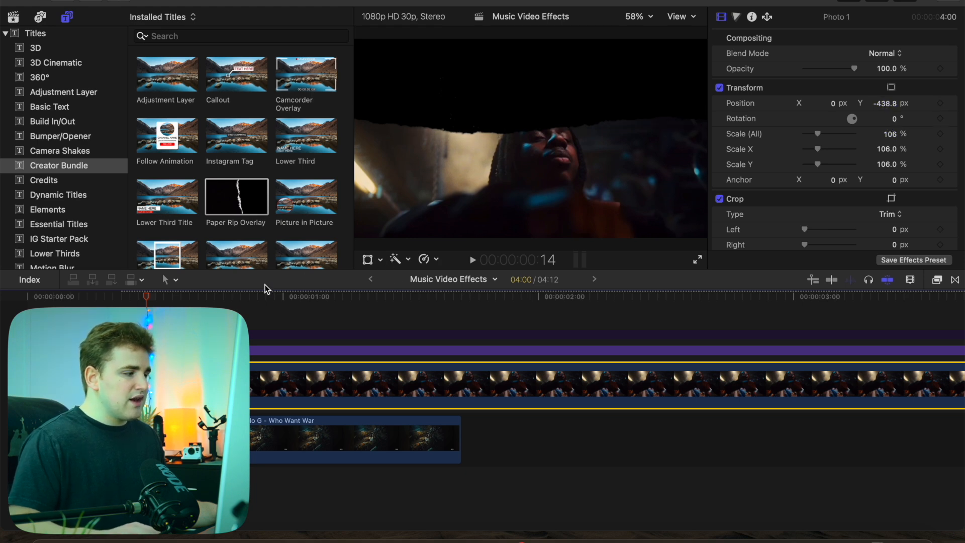
Combine the stencil overlay and Photo 1 into a compound clip named "Rip 01" in the 4-21-25 event.
{"action": "left_click", "coordinate": [251, 350]}
{"action": "left_click", "coordinate": [251, 385], "text": "super"}
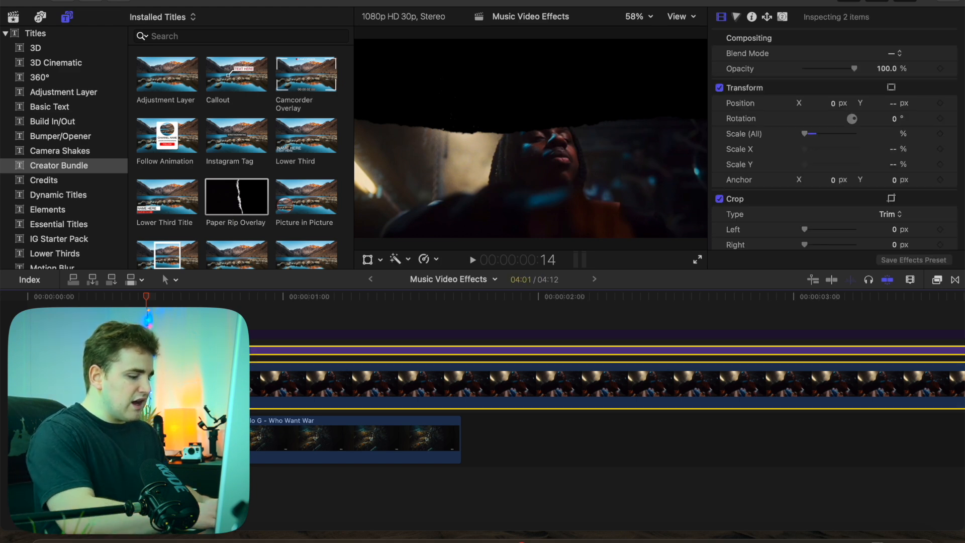
{"action": "key", "text": "alt+g"}
{"action": "type", "text": "R"}
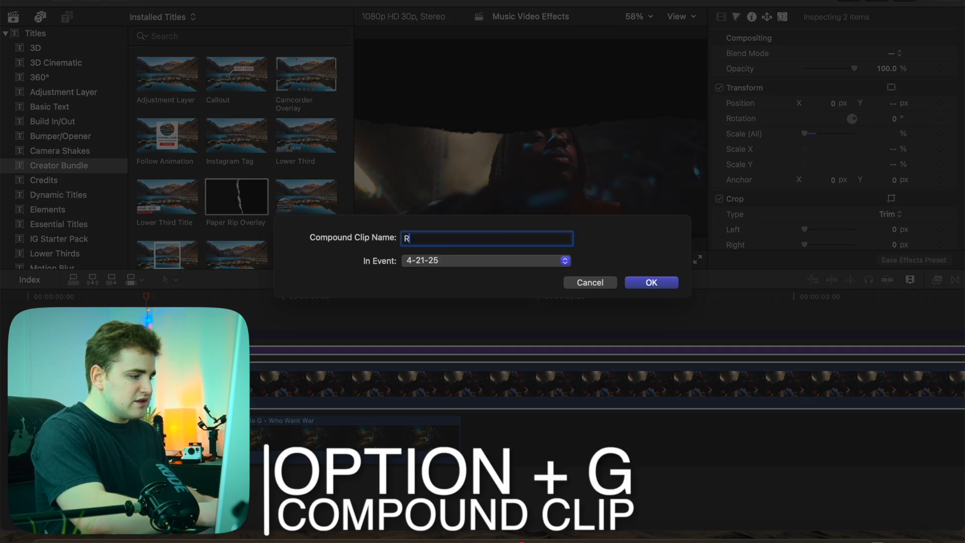
{"action": "type", "text": "ip 01"}
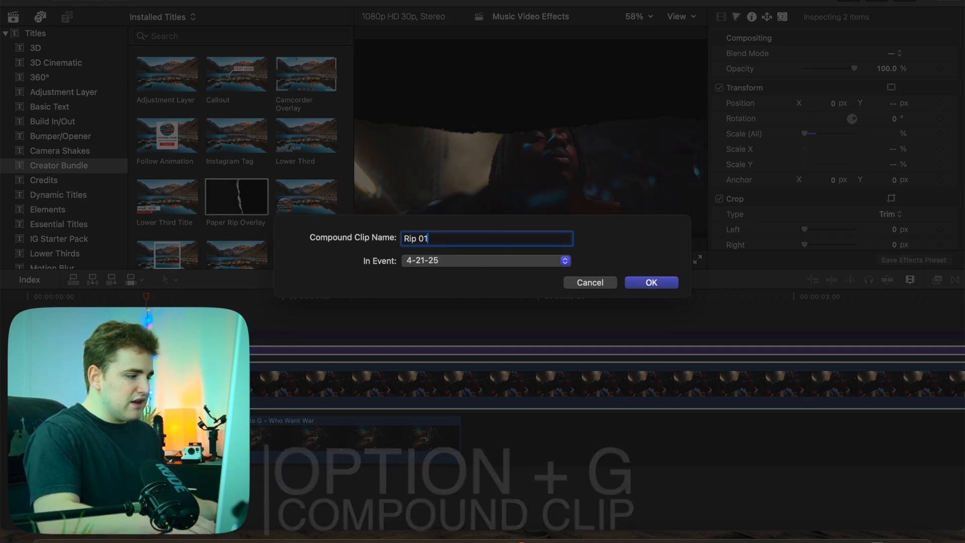
{"action": "key", "text": "Return"}
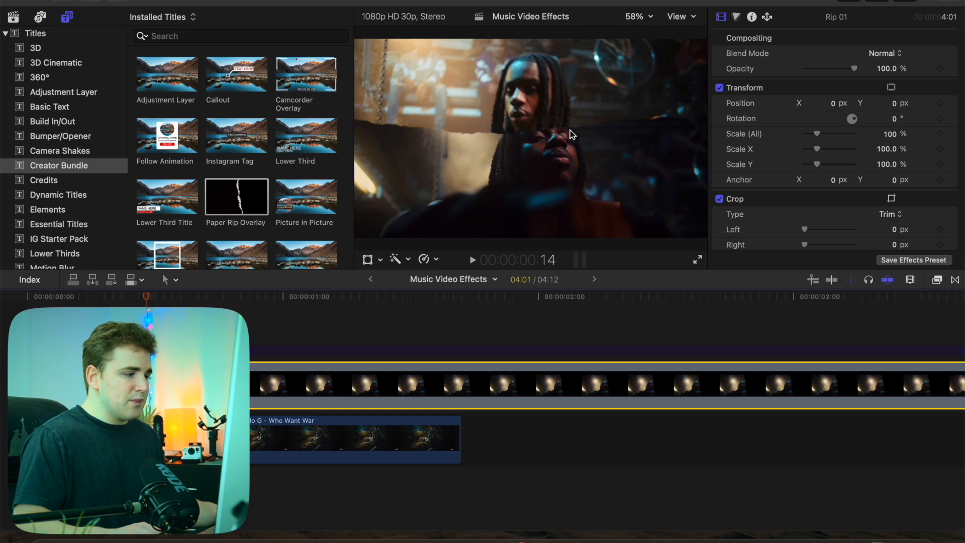
Re-enable the Paper Rip Overlay above Rip 01 and set its blend mode to Screen.
{"action": "left_click", "coordinate": [201, 350]}
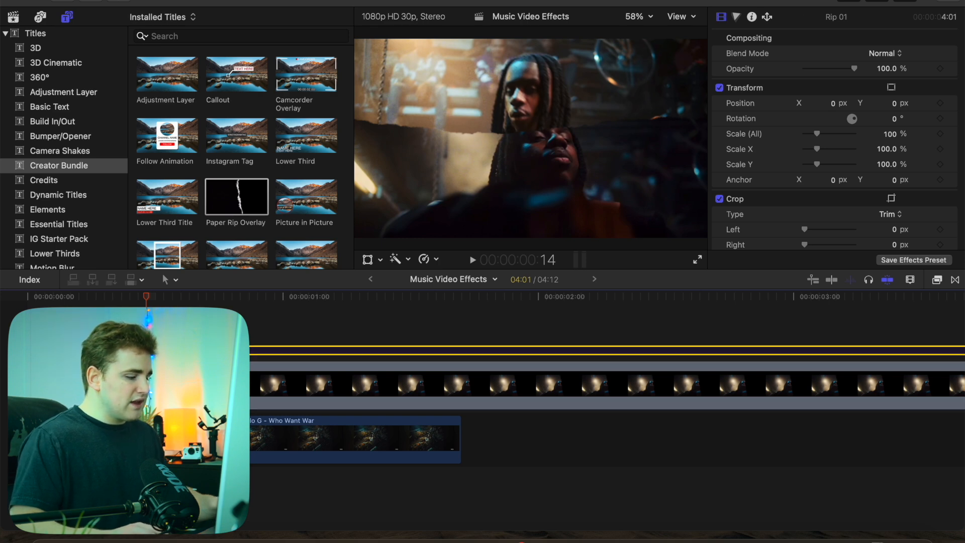
{"action": "key", "text": "v"}
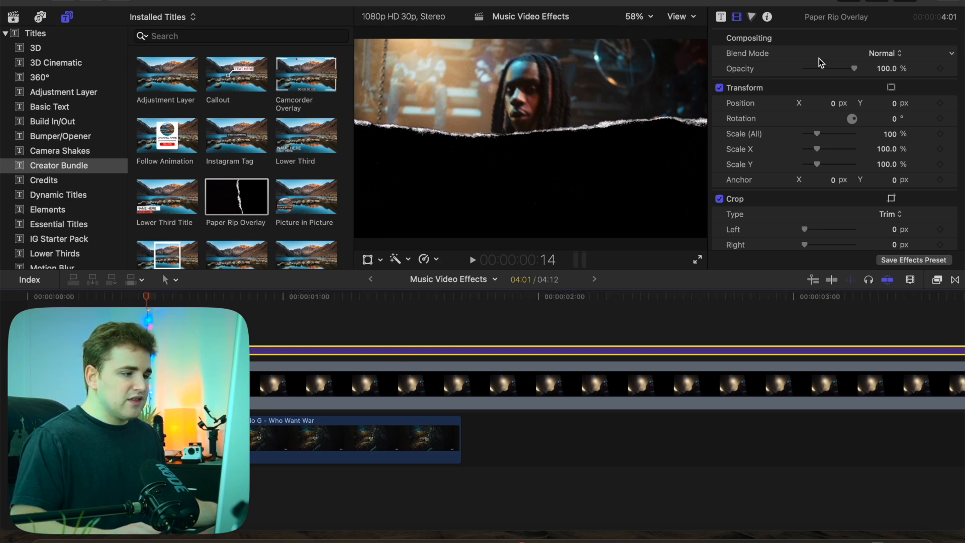
{"action": "left_click", "coordinate": [877, 54]}
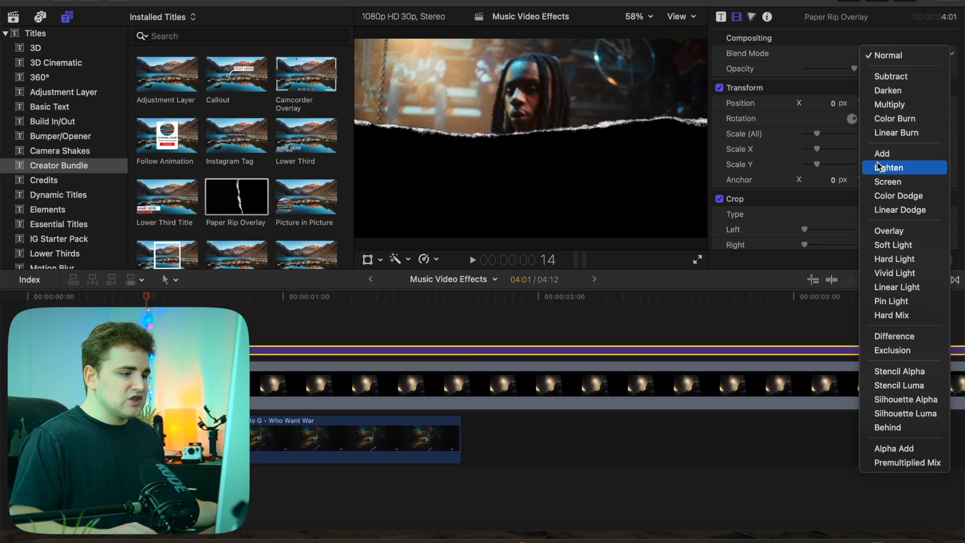
{"action": "left_click", "coordinate": [880, 186]}
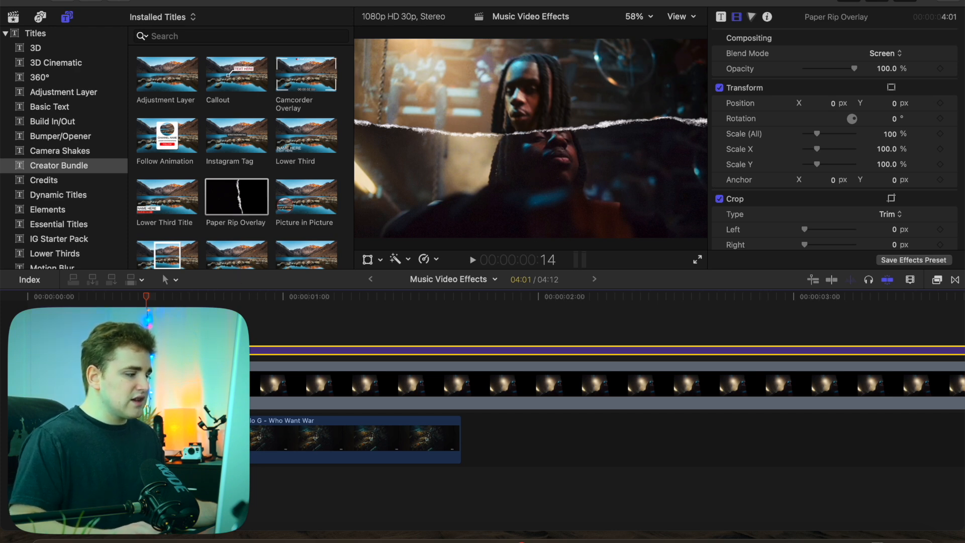
Combine the Screen-blended Paper Rip Overlay and Rip 01 into a compound clip named "Rip with paper 01".
{"action": "key", "text": "super+a"}
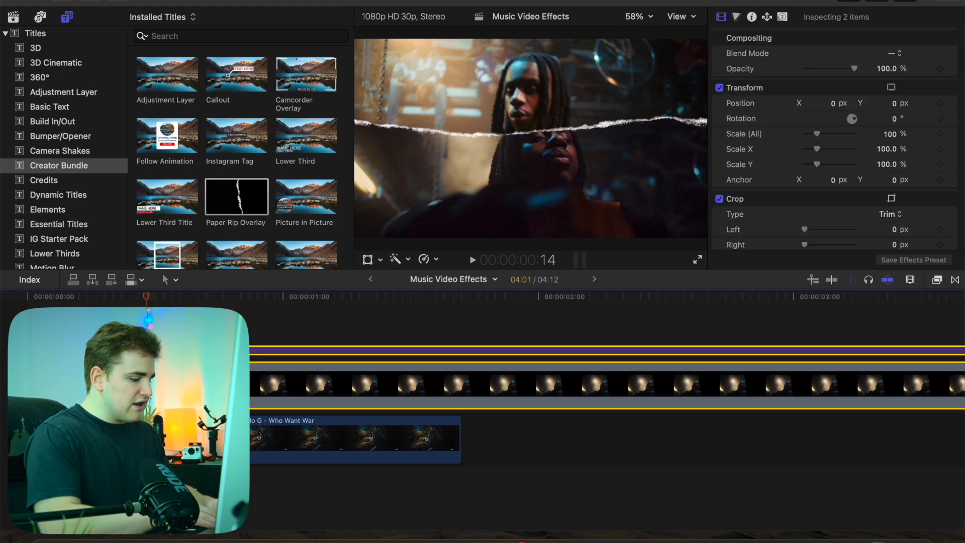
{"action": "key", "text": "alt+g"}
{"action": "type", "text": "Rip with paper 01"}
{"action": "key", "text": "Return"}
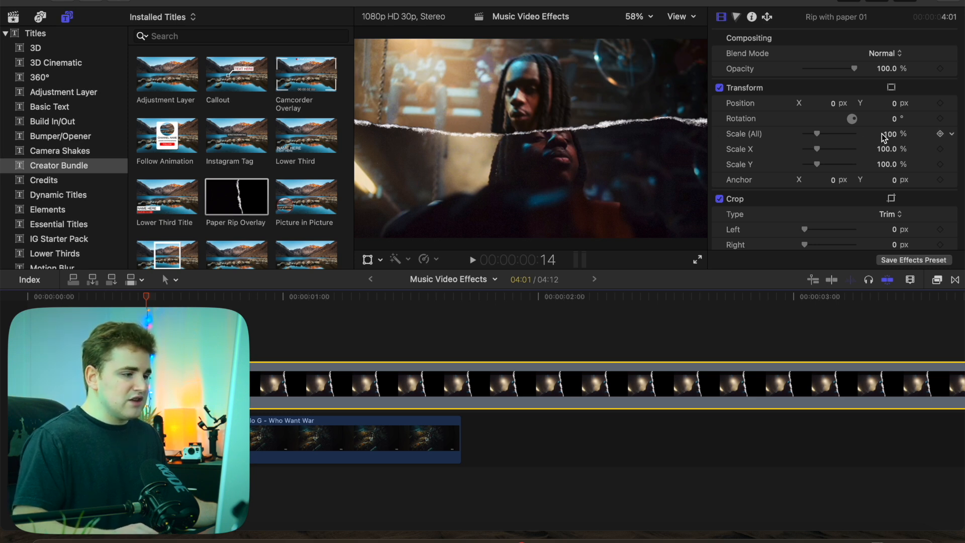
Try Rip with paper 01 at 192% scale, -34.4° rotation and -25.4 px Y position, and undo these transform changes.
{"action": "mouse_move", "coordinate": [888, 133]}
{"action": "left_mouse_down"}
{"action": "mouse_move", "coordinate": [890, 88]}
{"action": "mouse_move", "coordinate": [891, 138]}
{"action": "mouse_move", "coordinate": [880, 129]}
{"action": "mouse_move", "coordinate": [886, 106]}
{"action": "mouse_move", "coordinate": [886, 128]}
{"action": "left_mouse_up"}
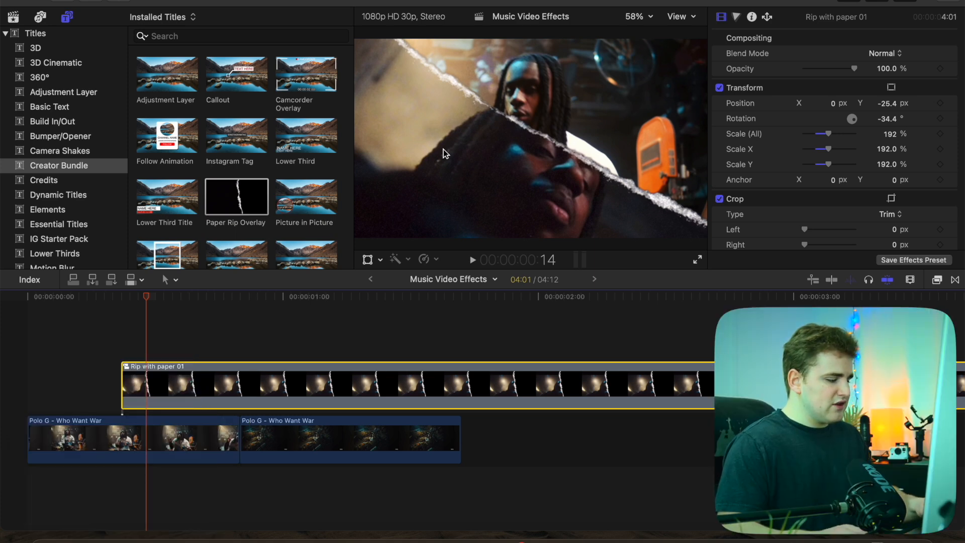
{"action": "key", "text": "super+z"}
{"action": "key", "text": "super+z"}
{"action": "key", "text": "super+z"}
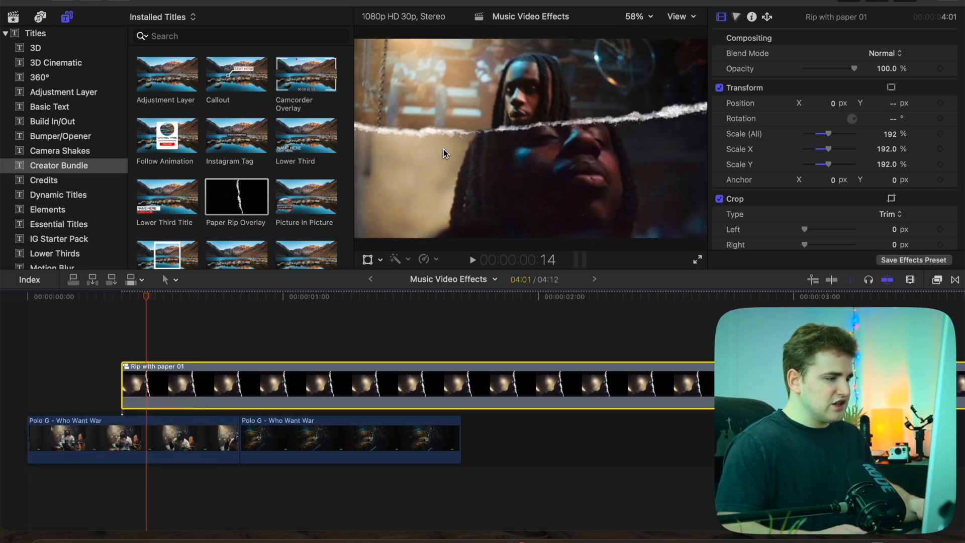
{"action": "key", "text": "super+z"}
Add a marker to the first video clip at frame 10, 15 frames before the cut, and start Rip with paper 01 there.
{"action": "left_click", "coordinate": [140, 352]}
{"action": "left_click", "coordinate": [98, 351]}
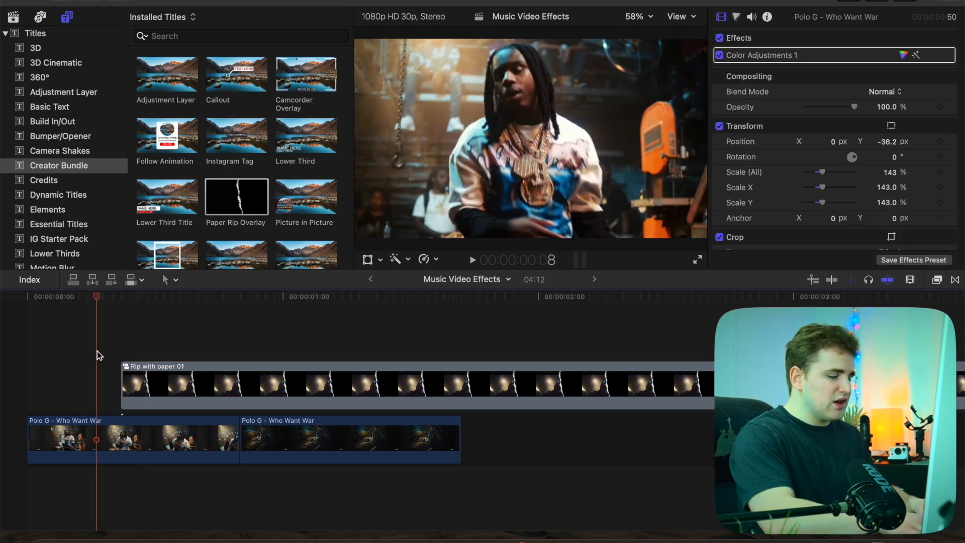
{"action": "key", "text": "super+equal"}
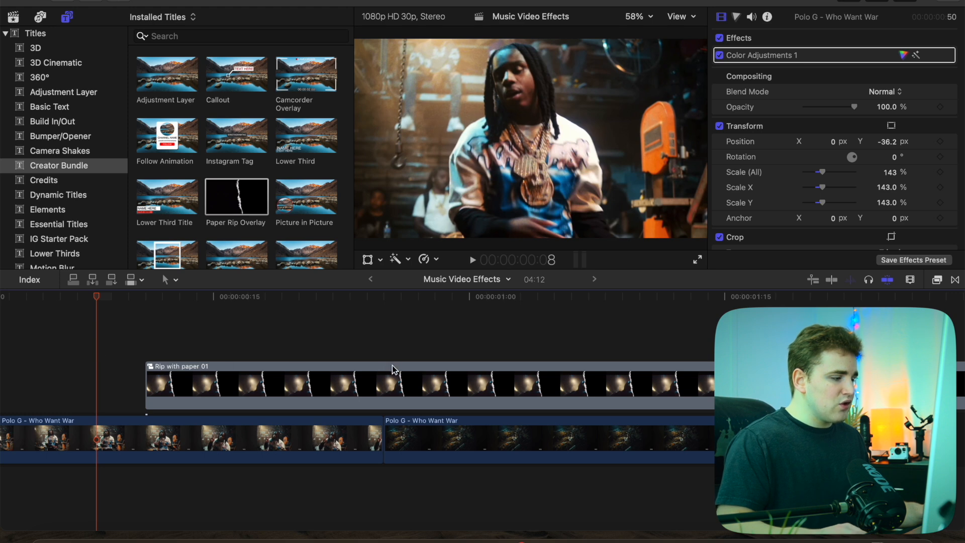
{"action": "left_click", "coordinate": [387, 333]}
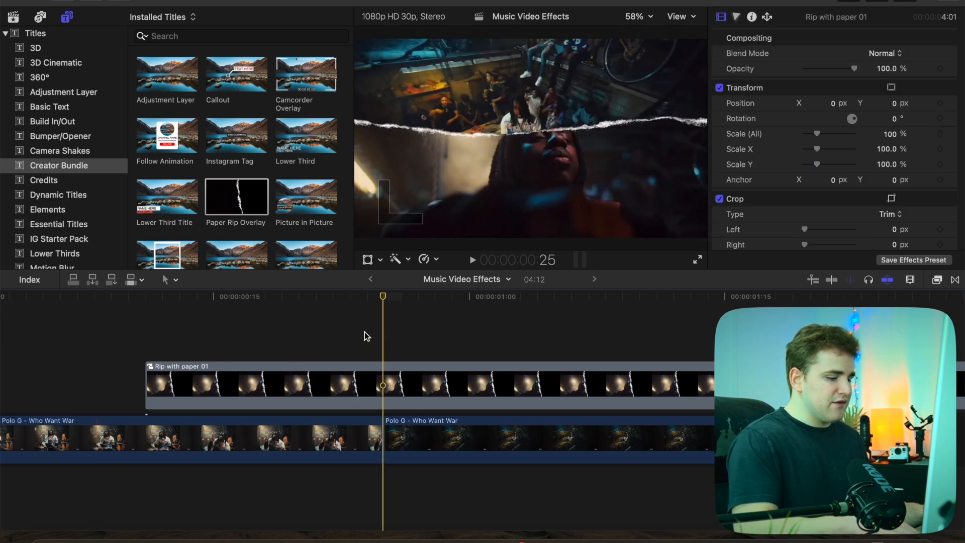
{"action": "key", "text": "Left"}
{"action": "key", "text": "Left"}
{"action": "key", "text": "Left"}
{"action": "key", "text": "Left"}
{"action": "key", "text": "Left"}
{"action": "key", "text": "Left"}
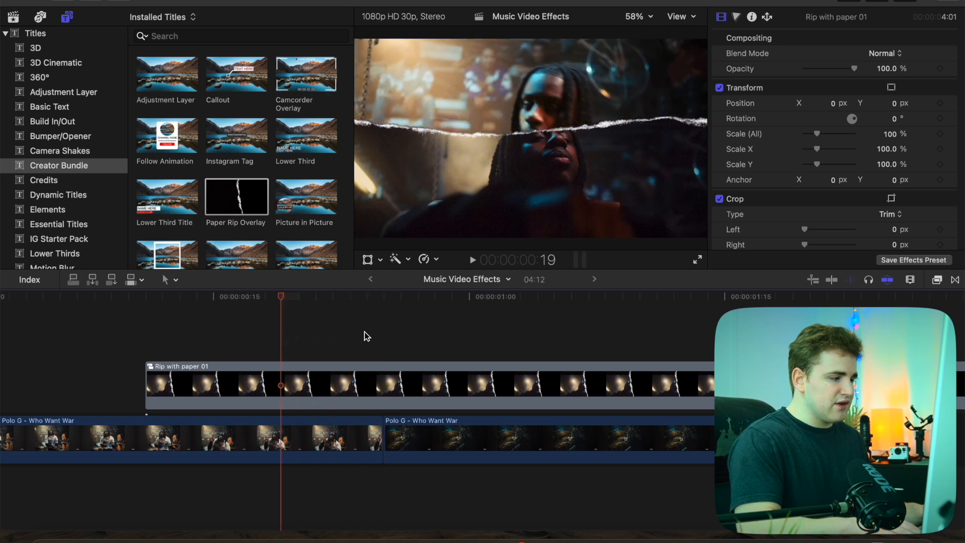
{"action": "left_click", "coordinate": [363, 332]}
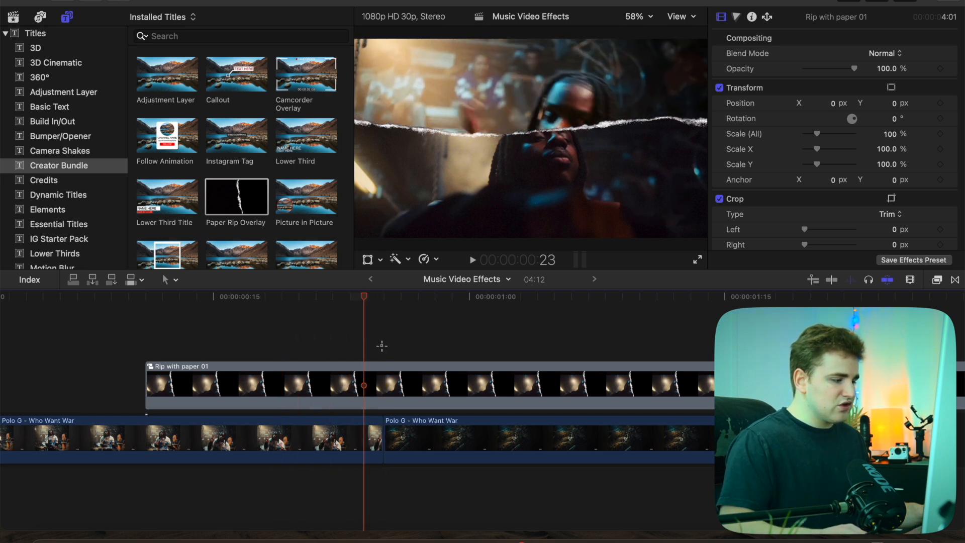
{"action": "left_click", "coordinate": [385, 343]}
{"action": "key", "text": "Left"}
{"action": "key", "text": "Left"}
{"action": "key", "text": "Left"}
{"action": "key", "text": "Left"}
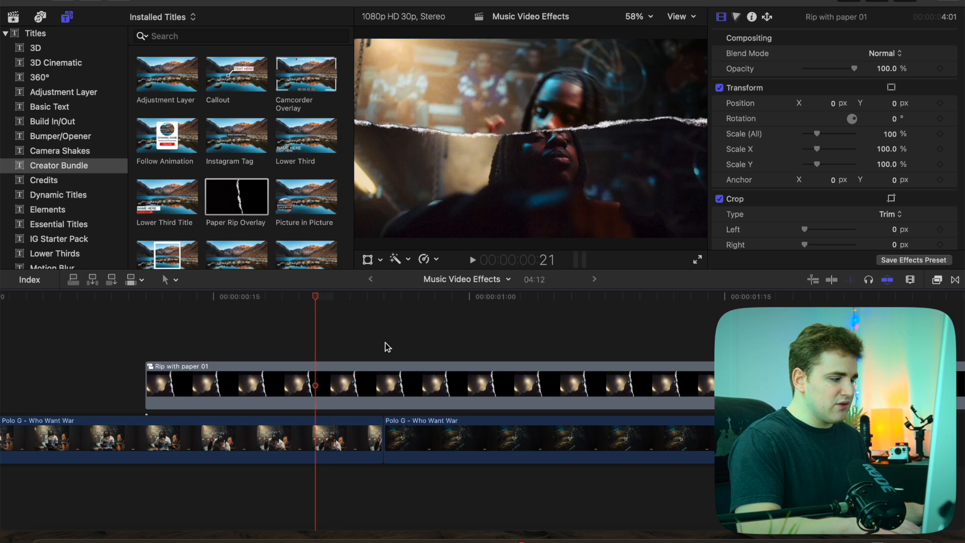
{"action": "key", "text": "Left"}
{"action": "key", "text": "Left"}
{"action": "key", "text": "Left"}
{"action": "key", "text": "Left"}
{"action": "key", "text": "Left"}
{"action": "key", "text": "Left"}
{"action": "key", "text": "Left"}
{"action": "key", "text": "Left"}
{"action": "key", "text": "Left"}
{"action": "key", "text": "Left"}
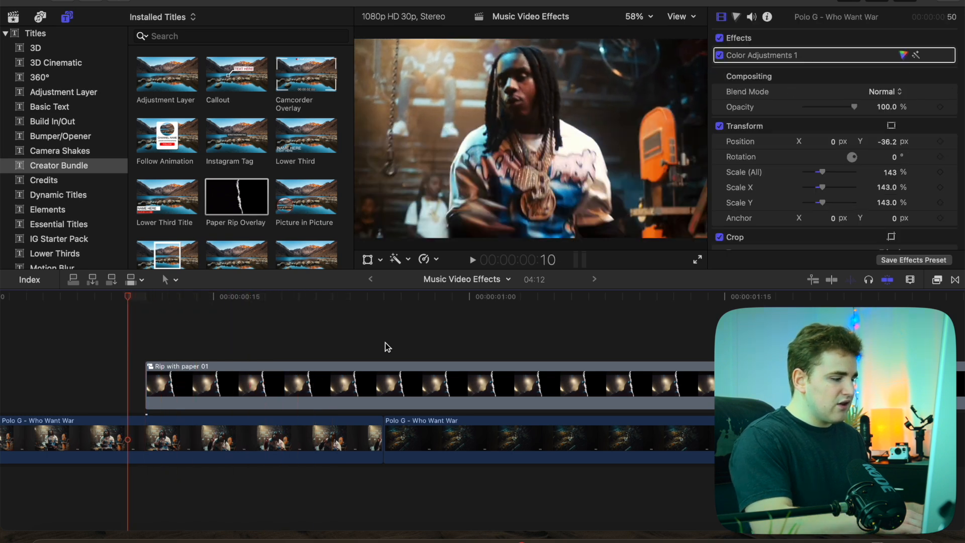
{"action": "scroll", "coordinate": [352, 346], "scroll_direction": "left", "scroll_amount": 3}
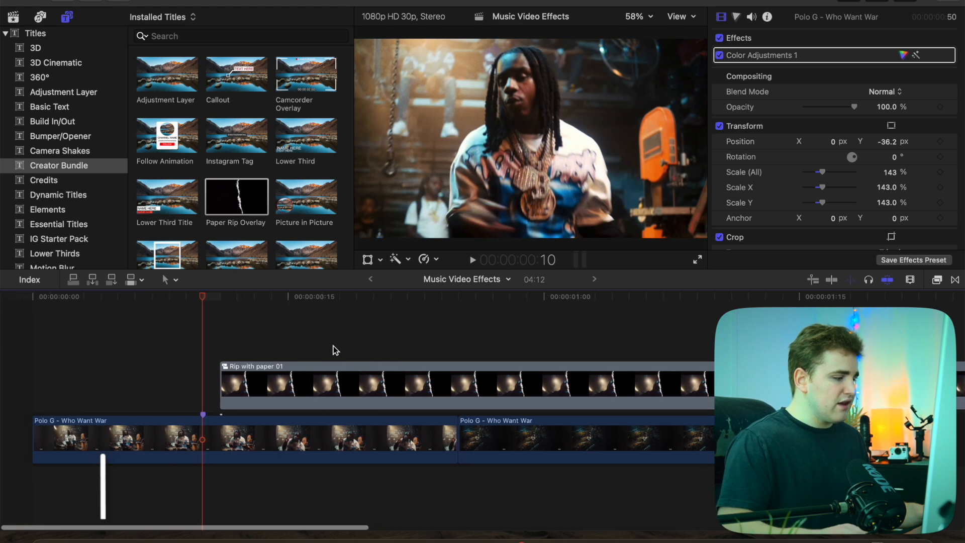
{"action": "left_click_drag", "start_coordinate": [378, 387], "coordinate": [374, 385]}
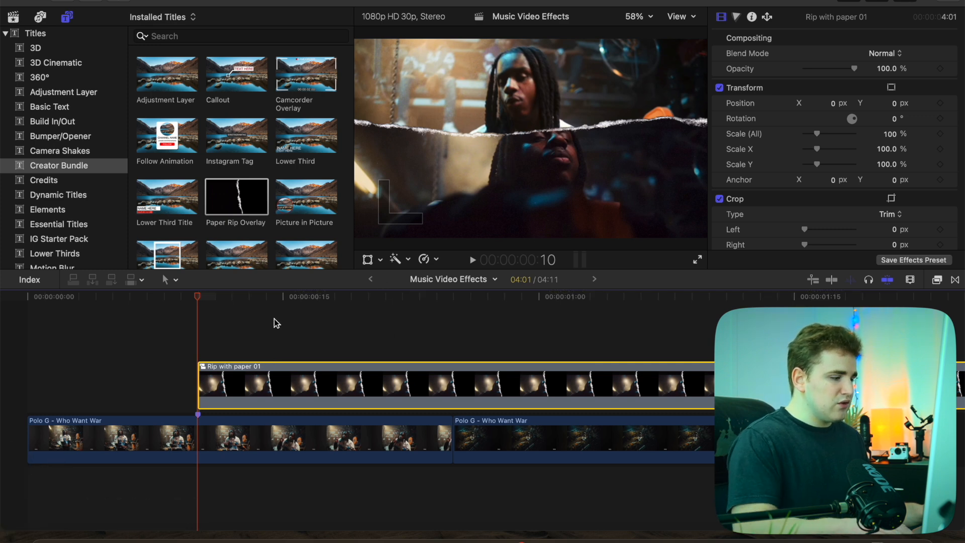
Add two markers to Rip with paper 01 at five-frame intervals, at frames 15 and 20.
{"action": "key", "text": "space"}
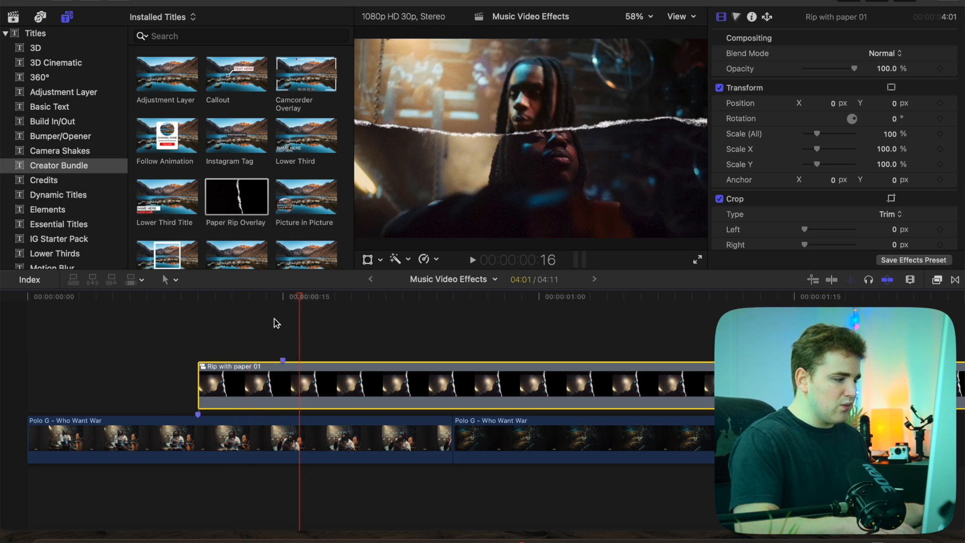
{"action": "key", "text": "m"}
{"action": "key", "text": "Right"}
{"action": "key", "text": "Right"}
{"action": "key", "text": "Right"}
{"action": "key", "text": "Right"}
{"action": "key", "text": "Right"}
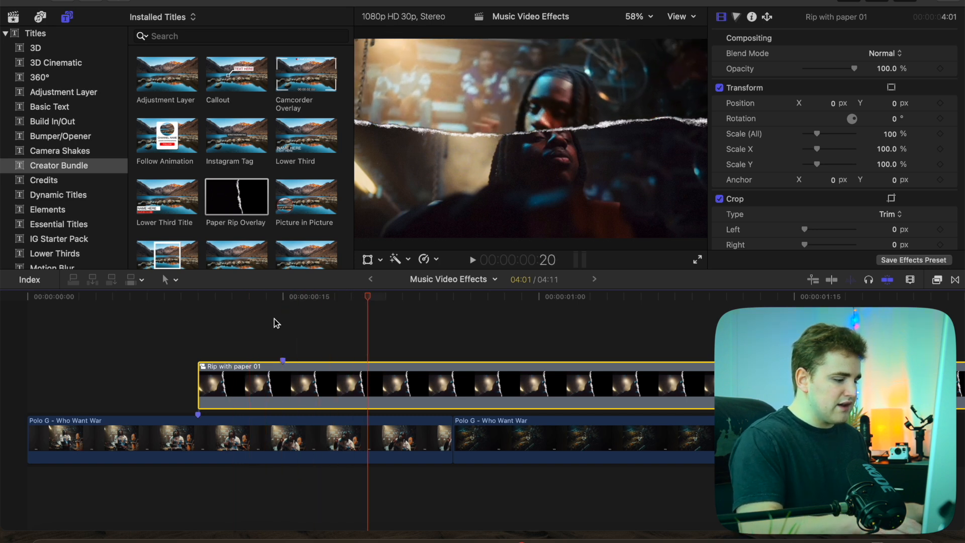
{"action": "key", "text": "m"}
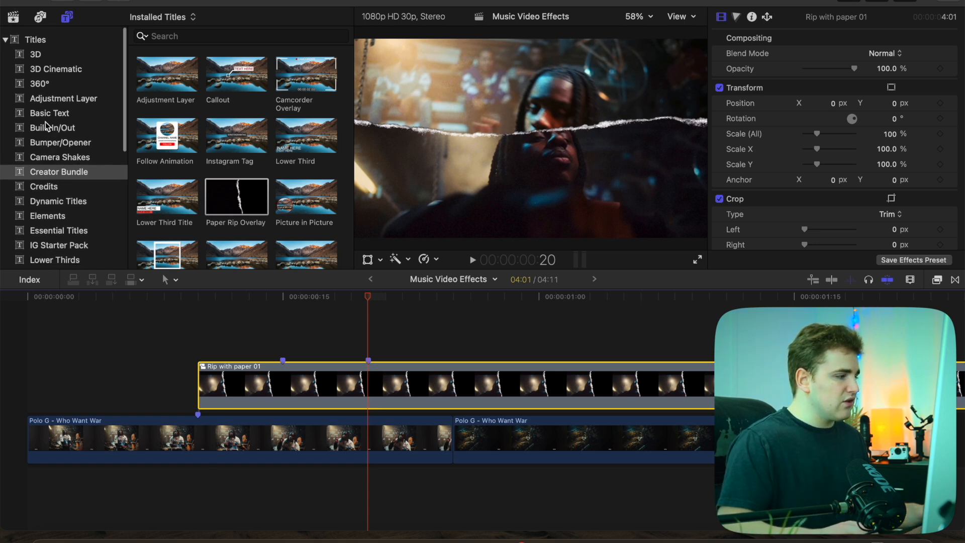
Place the Rip with Paper 2 compound clip from the 4-21-25 event above Rip with paper 01, starting at the frame 15 marker.
{"action": "left_click", "coordinate": [16, 18]}
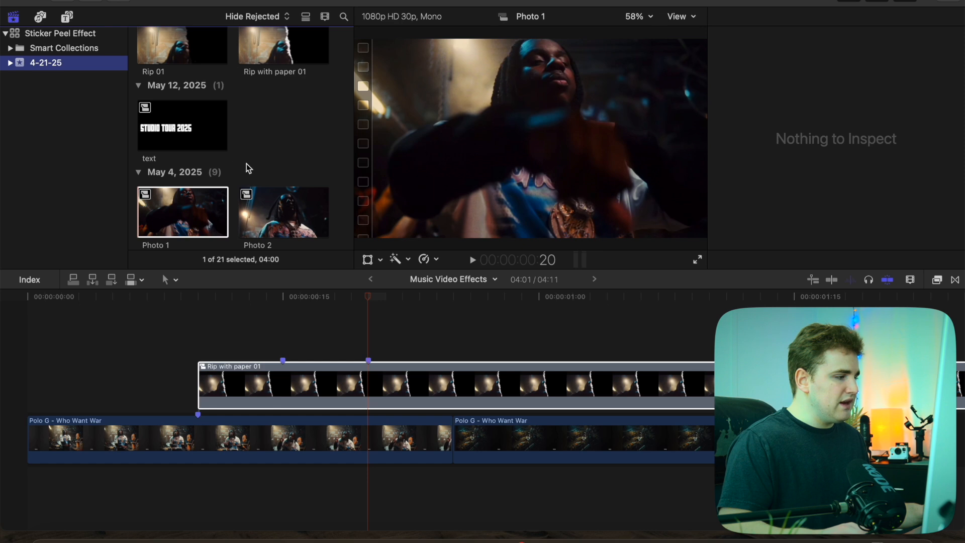
{"action": "scroll", "coordinate": [246, 166], "scroll_direction": "up", "scroll_amount": 5}
{"action": "scroll", "coordinate": [245, 165], "scroll_direction": "down", "scroll_amount": 6}
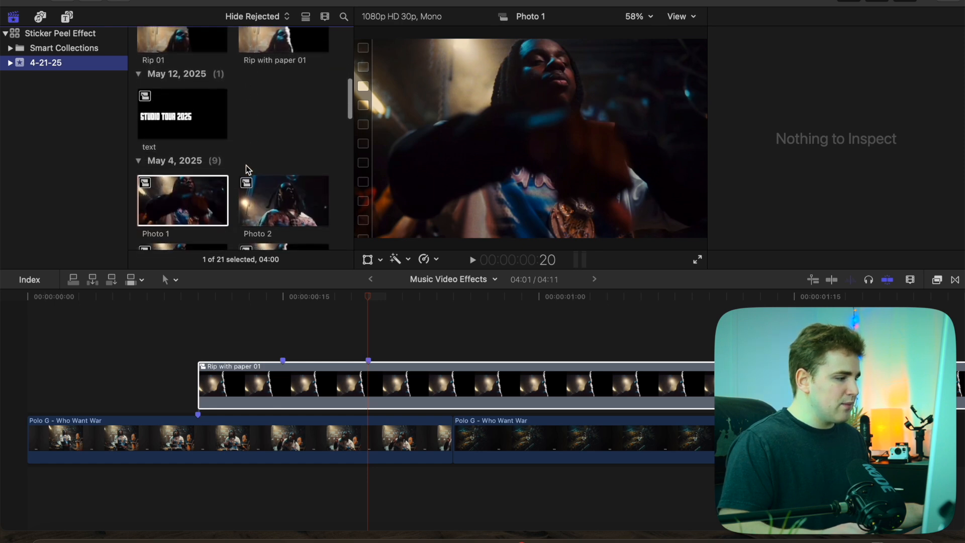
{"action": "scroll", "coordinate": [246, 165], "scroll_direction": "down", "scroll_amount": 6}
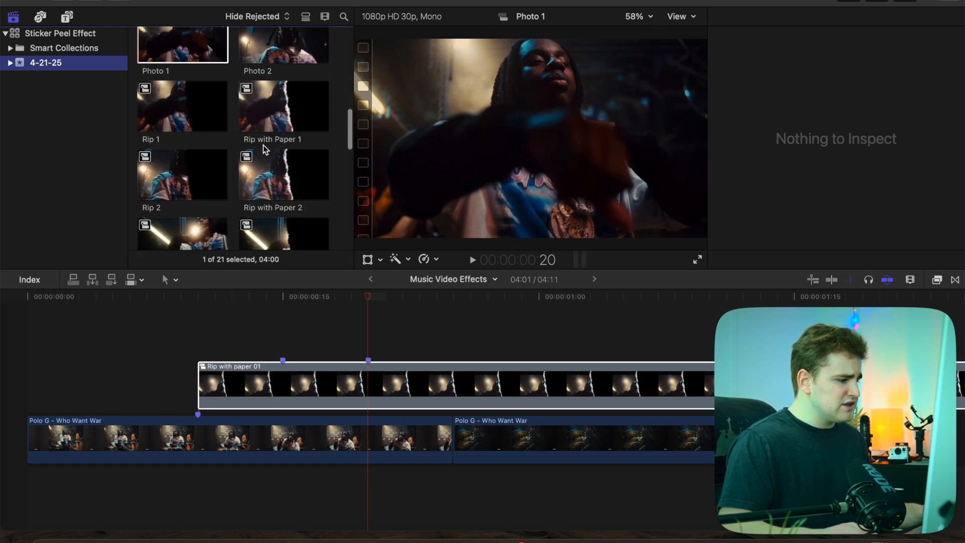
{"action": "left_click", "coordinate": [281, 343]}
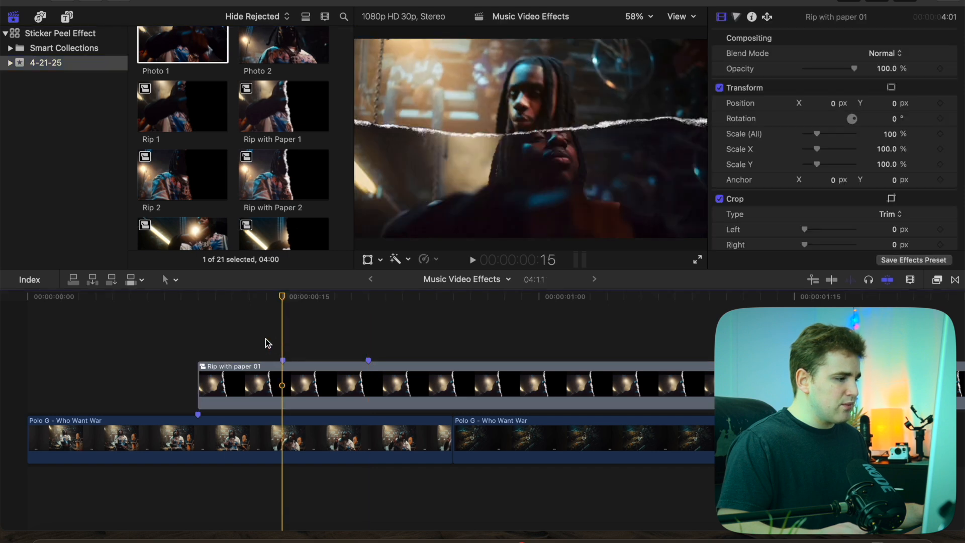
{"action": "scroll", "coordinate": [234, 212], "scroll_direction": "down", "scroll_amount": 2}
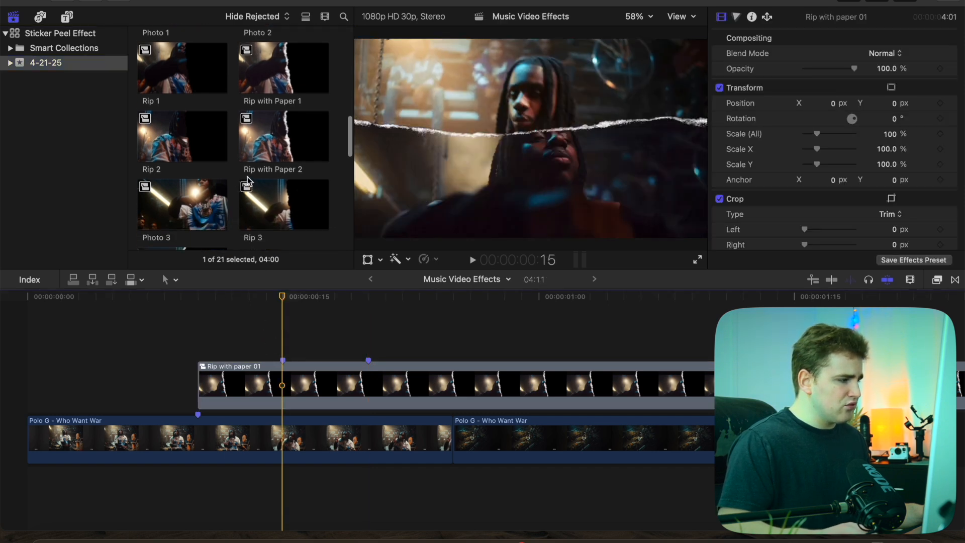
{"action": "left_click", "coordinate": [274, 147]}
{"action": "left_click_drag", "start_coordinate": [269, 136], "coordinate": [308, 307]}
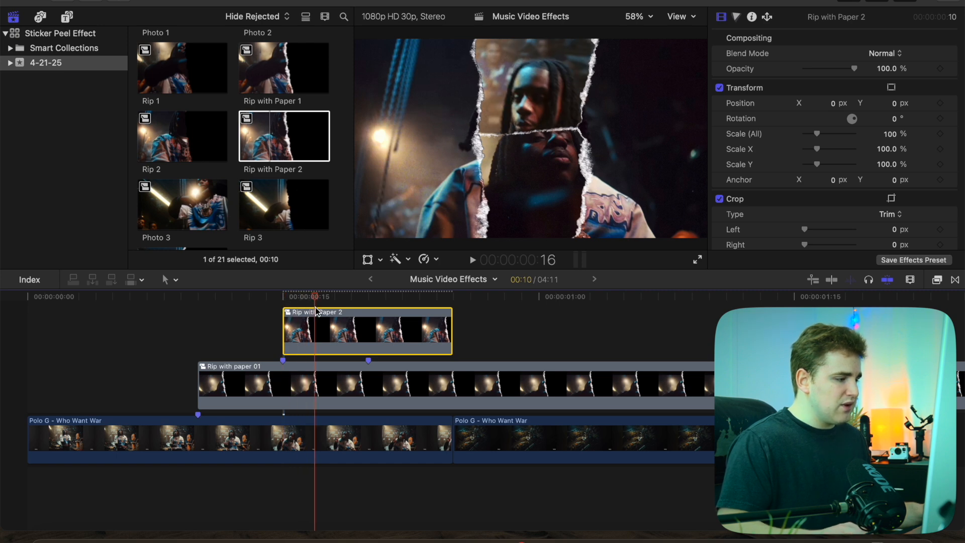
Disable and re-enable Rip with Paper 2 to compare the collage with and without that layer.
{"action": "key", "text": "v"}
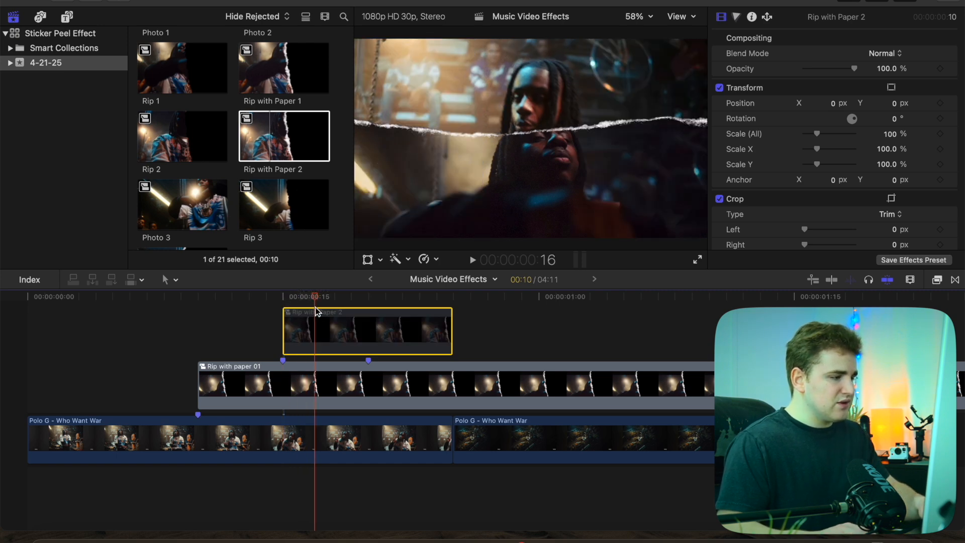
{"action": "key", "text": "v"}
{"action": "key", "text": "v"}
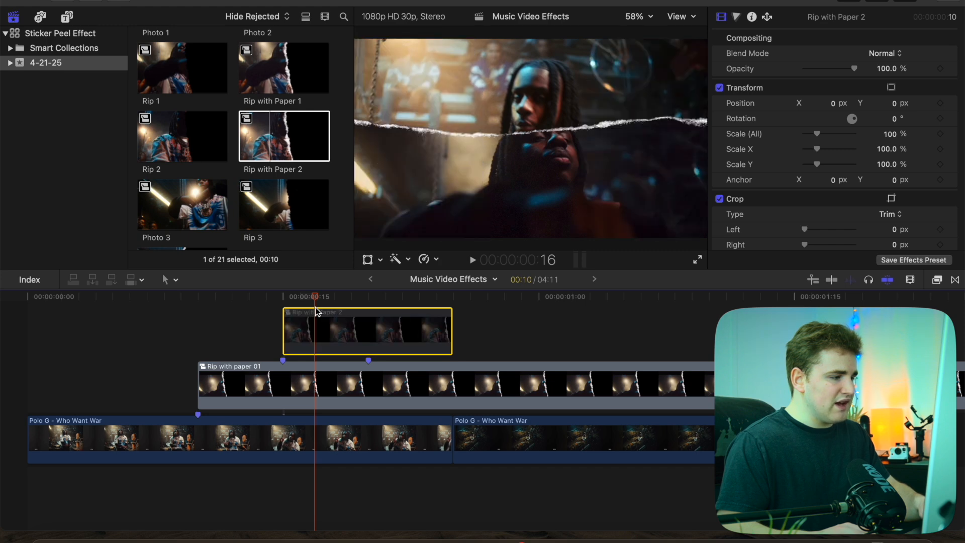
{"action": "key", "text": "v"}
{"action": "key", "text": "v"}
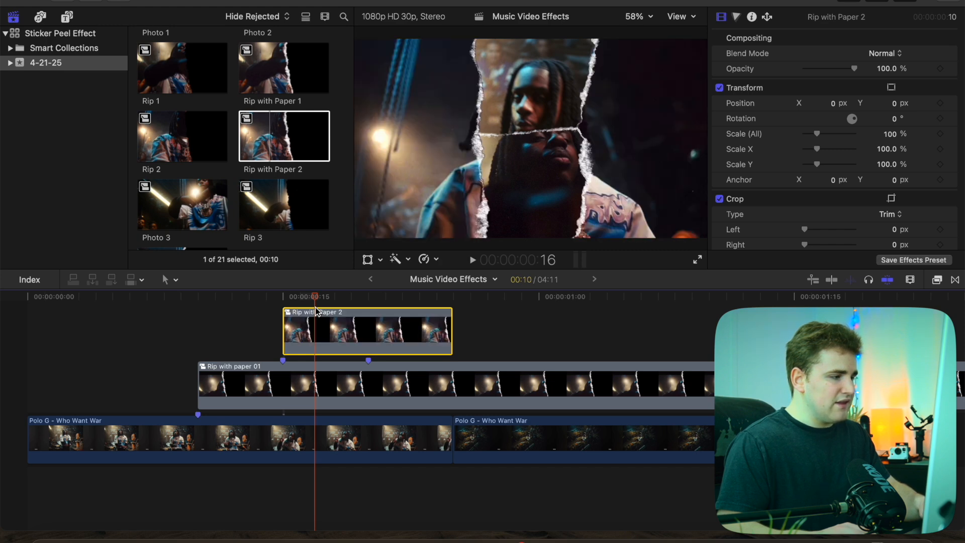
{"action": "key", "text": "v"}
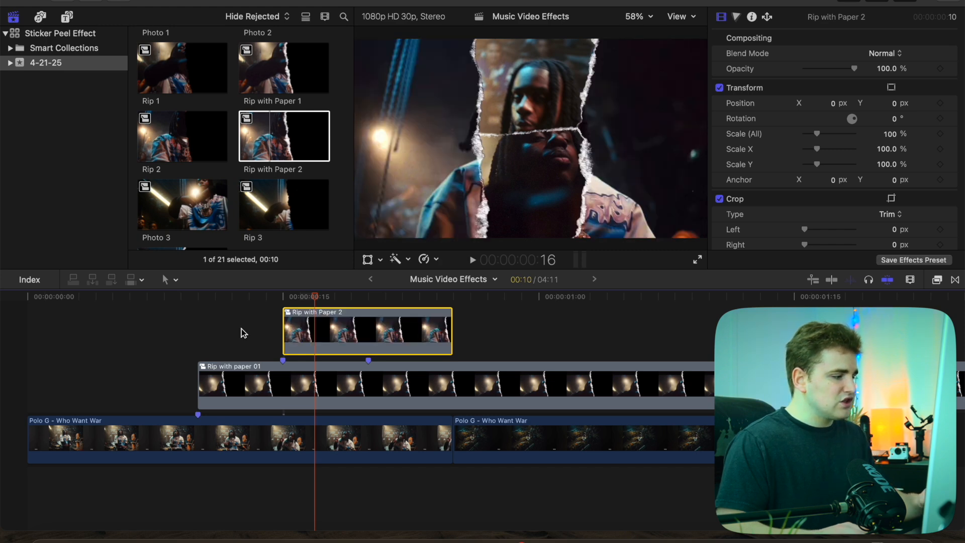
Step through the timeline up to the frame 20 marker to review how the paper rip layers appear in sequence.
{"action": "left_click", "coordinate": [170, 341]}
{"action": "key", "text": "Right"}
{"action": "key", "text": "Right"}
{"action": "key", "text": "Right"}
{"action": "key", "text": "Right"}
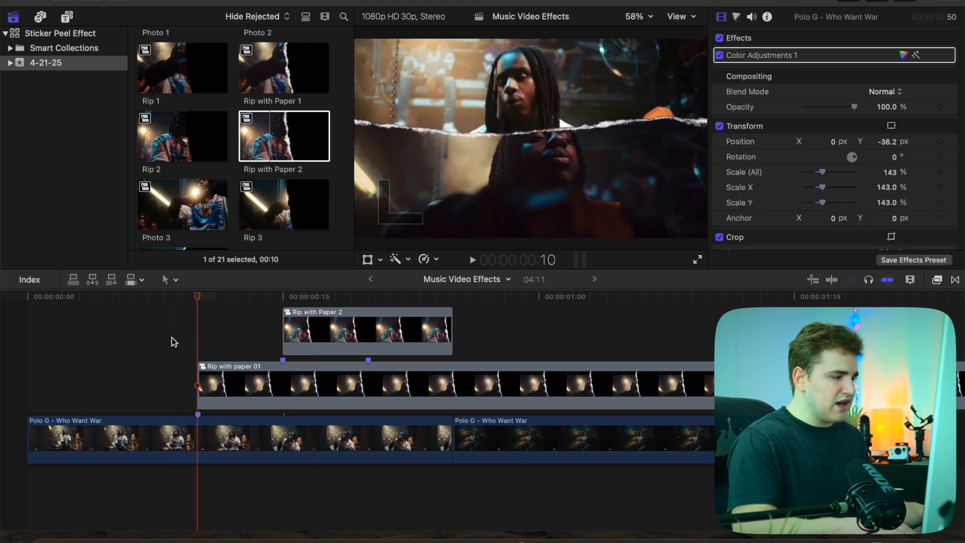
{"action": "key", "text": "Right"}
{"action": "key", "text": "Right"}
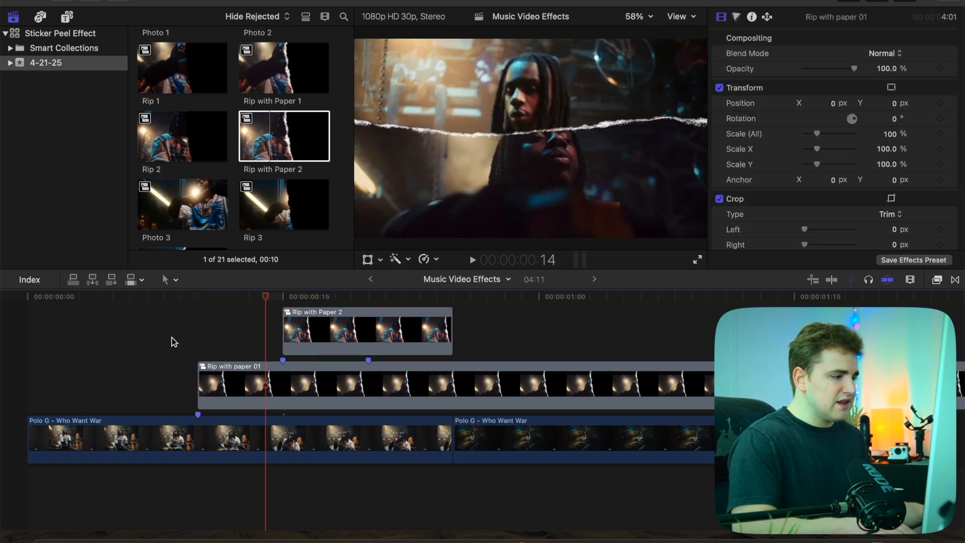
{"action": "key", "text": "Right"}
{"action": "key", "text": "Right"}
{"action": "key", "text": "Right"}
{"action": "key", "text": "Right"}
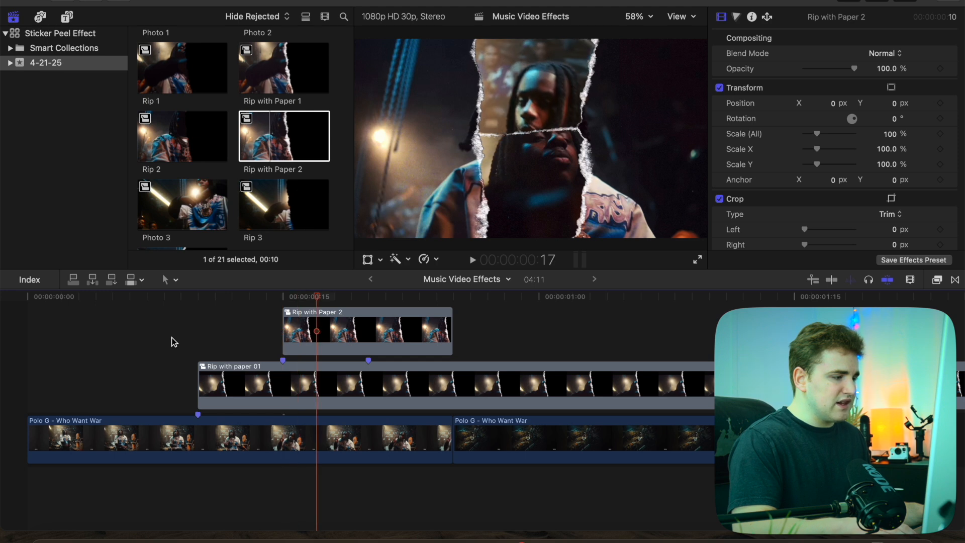
{"action": "key", "text": "Right"}
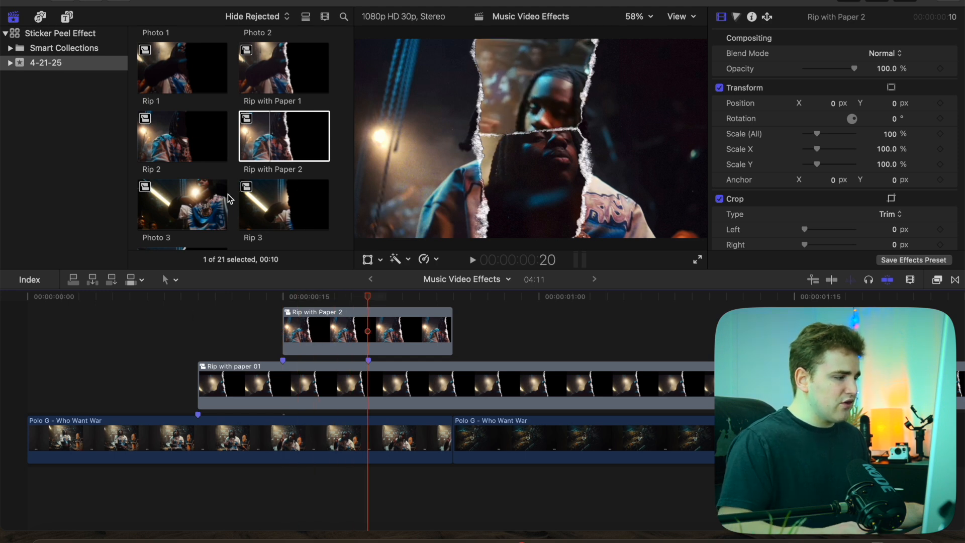
Place the Rip with Paper 3 compound clip above Rip with Paper 2, starting at the frame 20 marker.
{"action": "scroll", "coordinate": [225, 226], "scroll_direction": "down", "scroll_amount": 5}
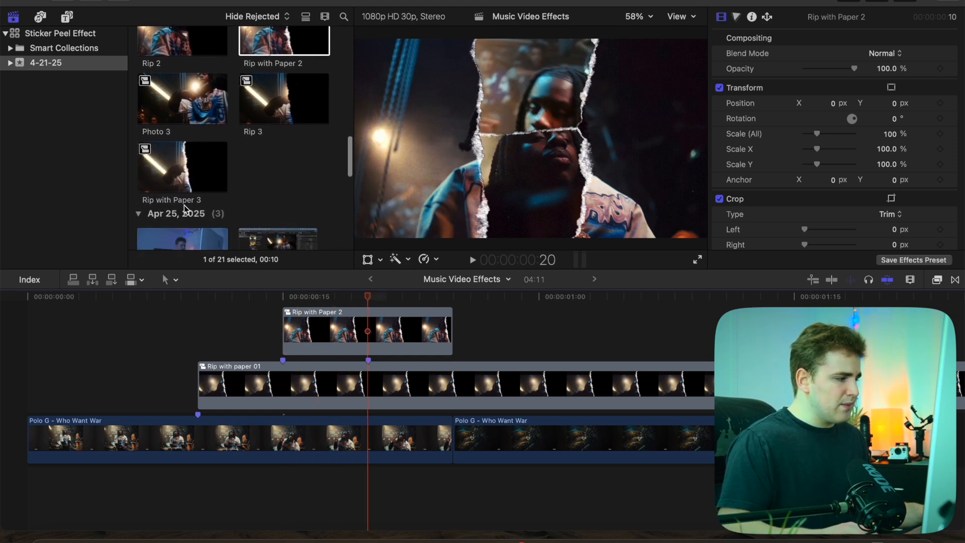
{"action": "scroll", "coordinate": [262, 314], "scroll_direction": "up", "scroll_amount": 1}
{"action": "left_click", "coordinate": [182, 171]}
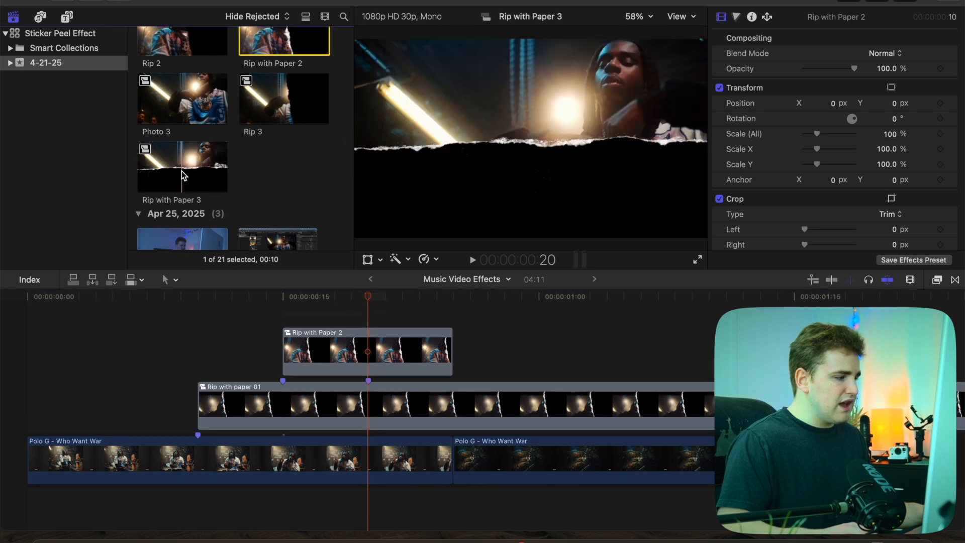
{"action": "left_click_drag", "start_coordinate": [182, 171], "coordinate": [372, 311]}
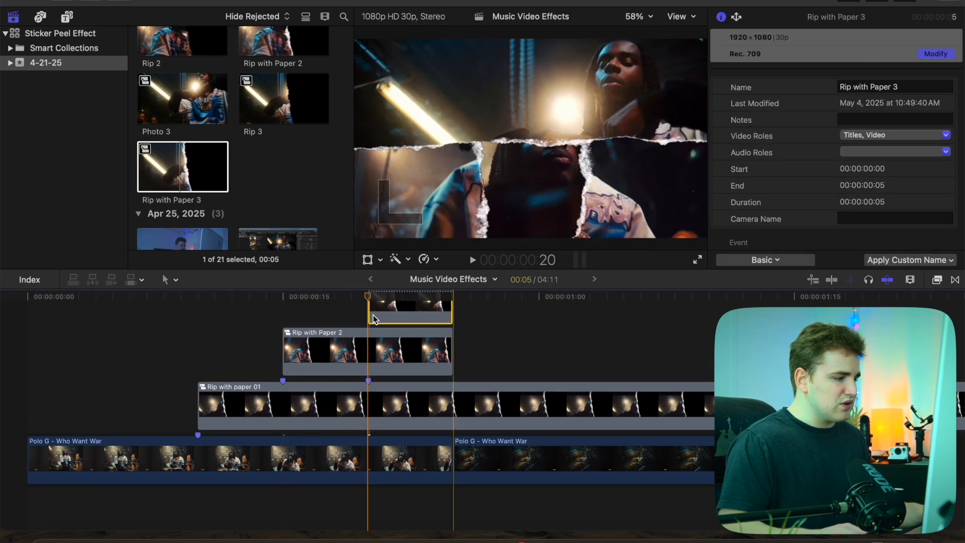
{"action": "scroll", "coordinate": [350, 346], "scroll_direction": "up", "scroll_amount": 1}
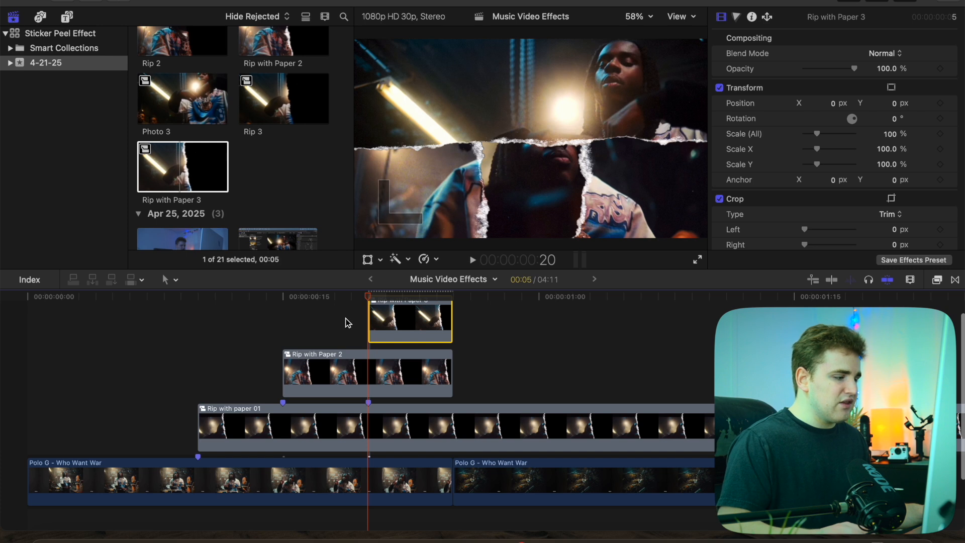
{"action": "key", "text": "Right"}
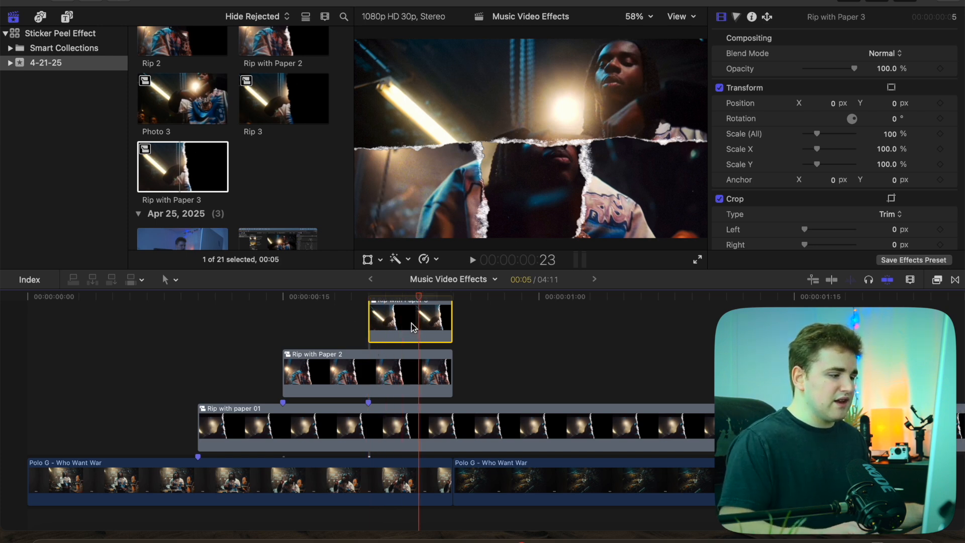
Try Rip with Paper 3 beneath Rip with paper 01 in the layer stack, and return it to the top.
{"action": "left_click_drag", "start_coordinate": [411, 321], "coordinate": [413, 435]}
{"action": "scroll", "coordinate": [410, 371], "scroll_direction": "up", "scroll_amount": 3}
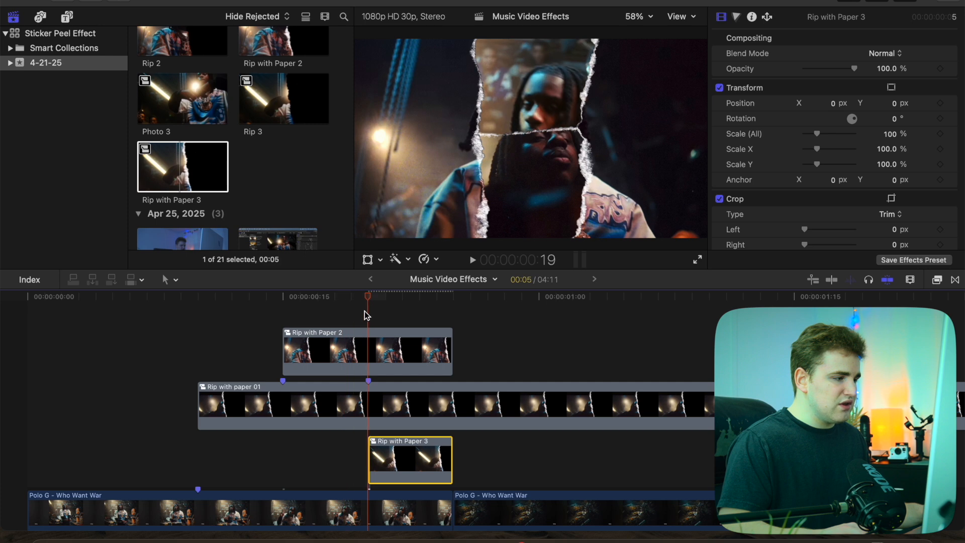
{"action": "left_click_drag", "start_coordinate": [415, 472], "coordinate": [419, 322]}
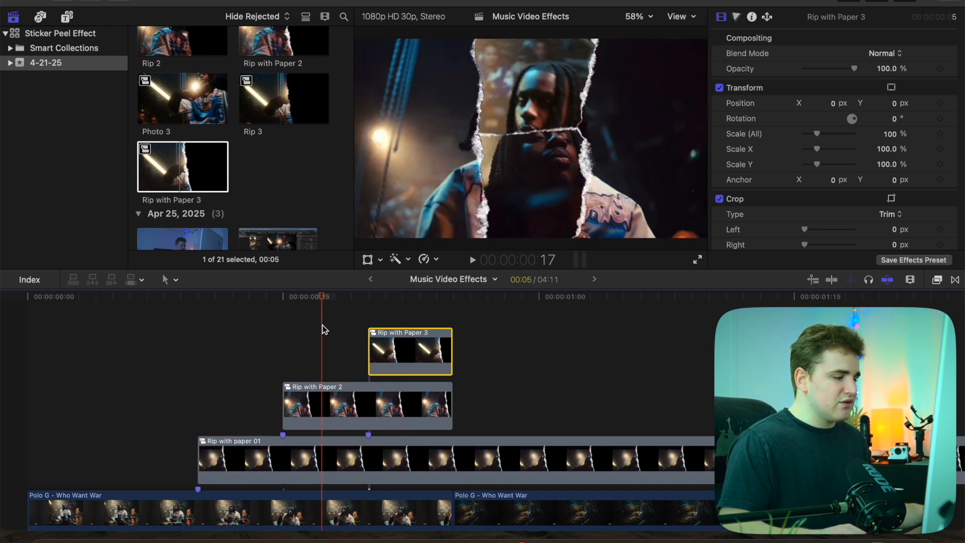
Play the sequence from the start twice to review how the stacked paper rips lead through the cut.
{"action": "left_click", "coordinate": [308, 402]}
{"action": "left_click", "coordinate": [393, 356]}
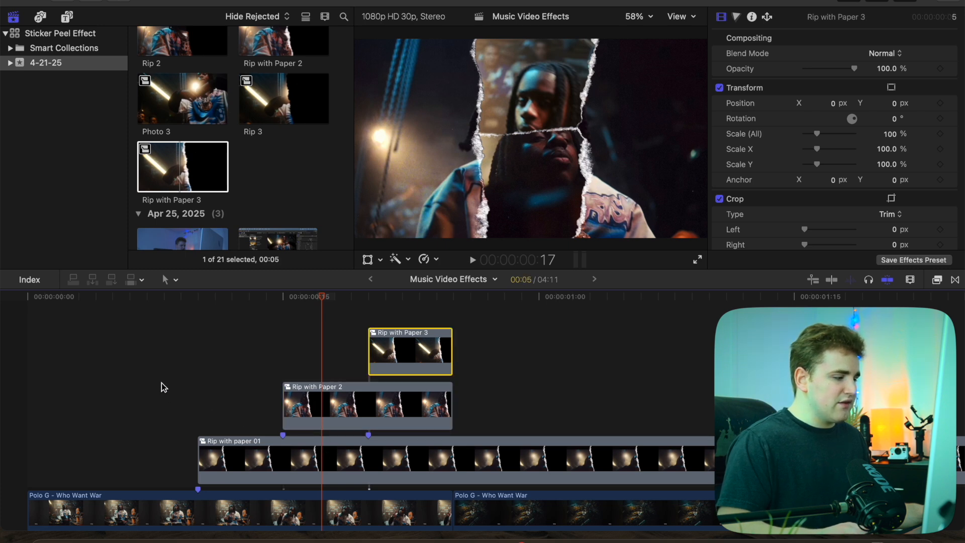
{"action": "scroll", "coordinate": [161, 383], "scroll_direction": "down", "scroll_amount": 3}
{"action": "left_click", "coordinate": [19, 368]}
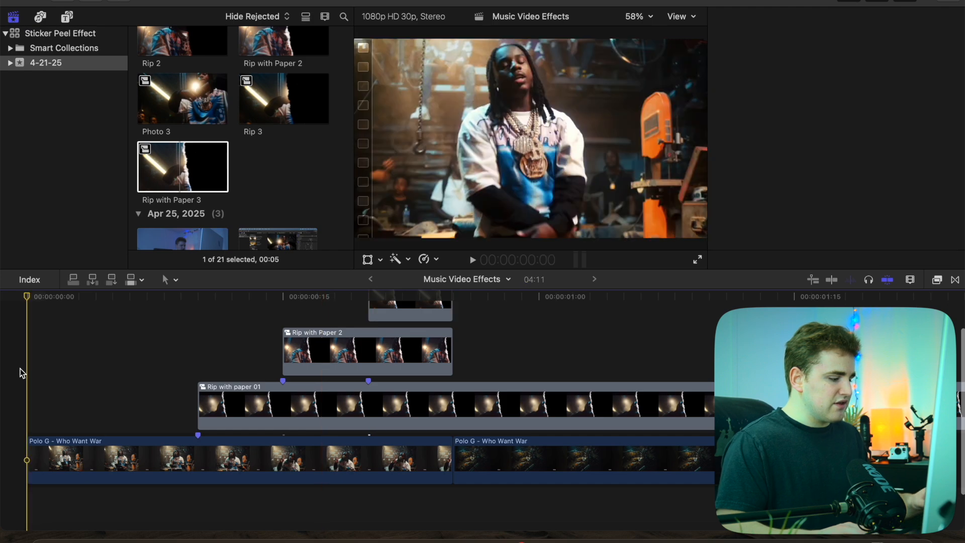
{"action": "key", "text": "space"}
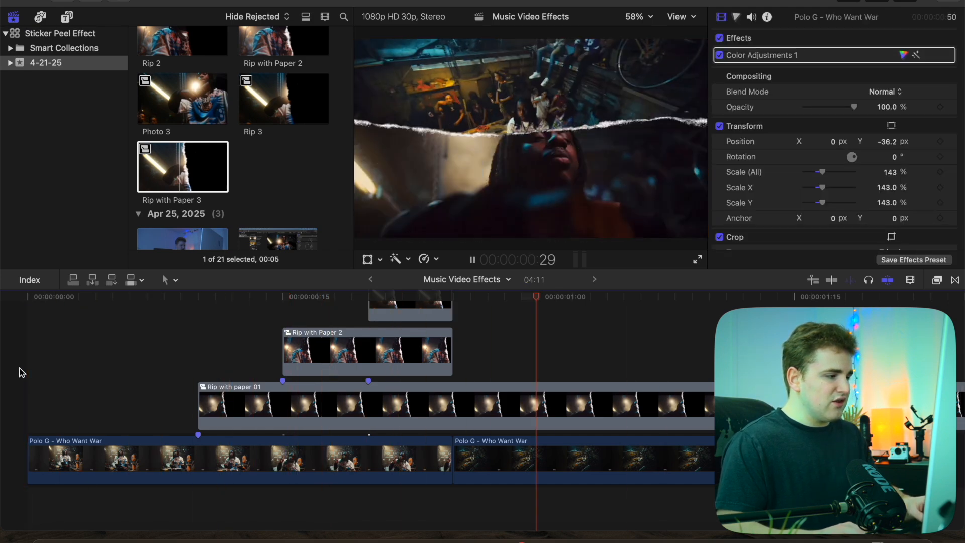
{"action": "left_click", "coordinate": [19, 367]}
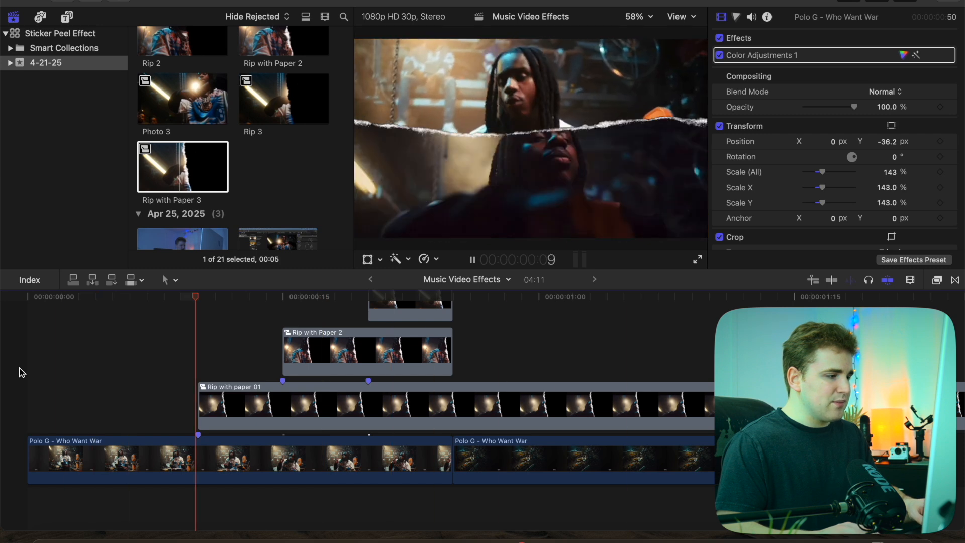
{"action": "key", "text": "space"}
Try to extend the end of Rip with Paper 2 past the cut.
{"action": "scroll", "coordinate": [223, 388], "scroll_direction": "up", "scroll_amount": 1}
{"action": "scroll", "coordinate": [223, 392], "scroll_direction": "up", "scroll_amount": 3}
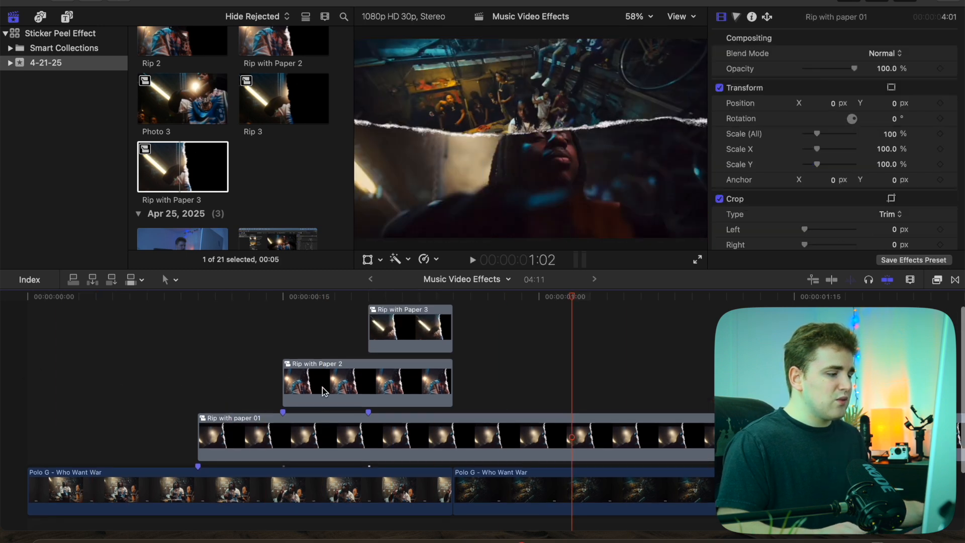
{"action": "left_click_drag", "start_coordinate": [451, 405], "coordinate": [495, 409]}
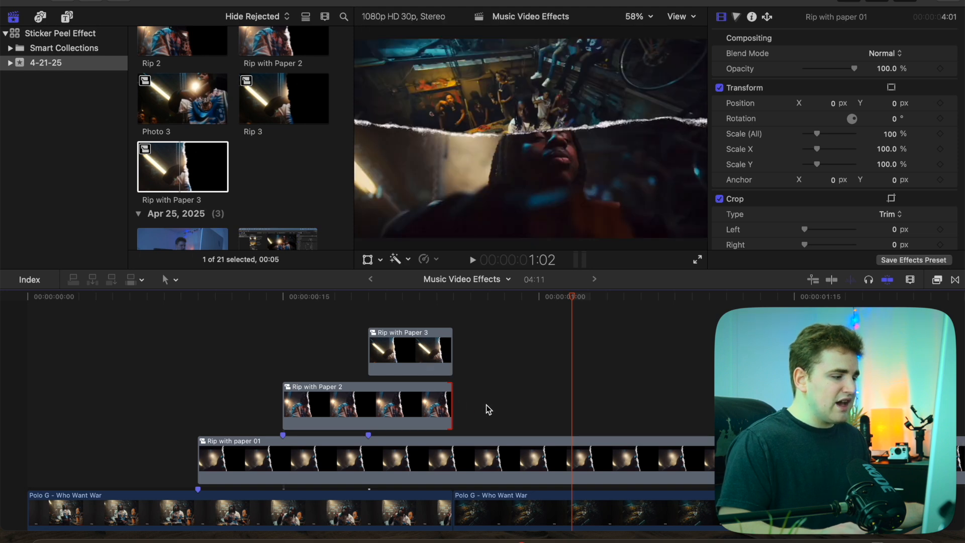
Inside the Rip with Paper 2 compound clip, set the duration of Paper Rip Overlay and Rip 2 to 3 seconds.
{"action": "double_click", "coordinate": [406, 406]}
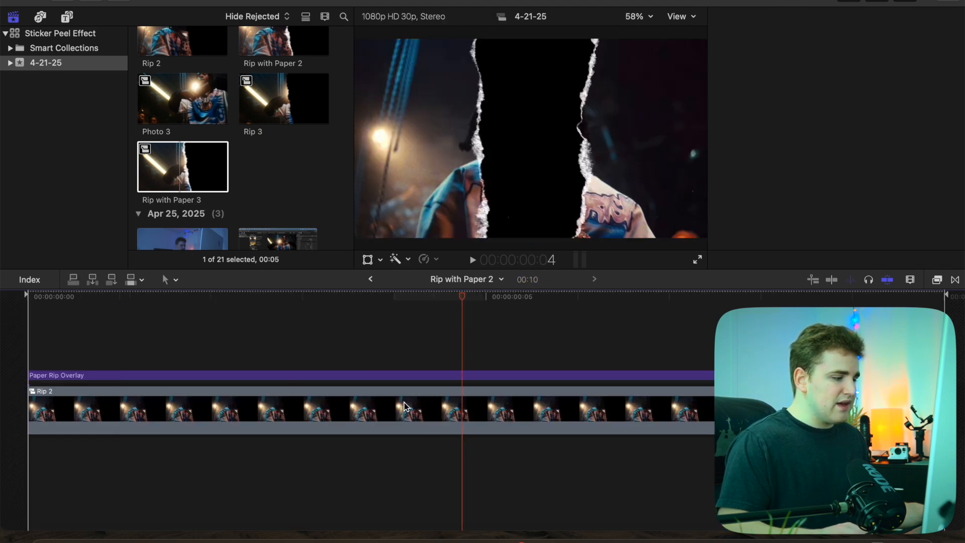
{"action": "left_click_drag", "start_coordinate": [433, 297], "coordinate": [357, 301]}
{"action": "left_click_drag", "start_coordinate": [279, 329], "coordinate": [499, 422]}
{"action": "key", "text": "ctrl+d"}
{"action": "type", "text": "300"}
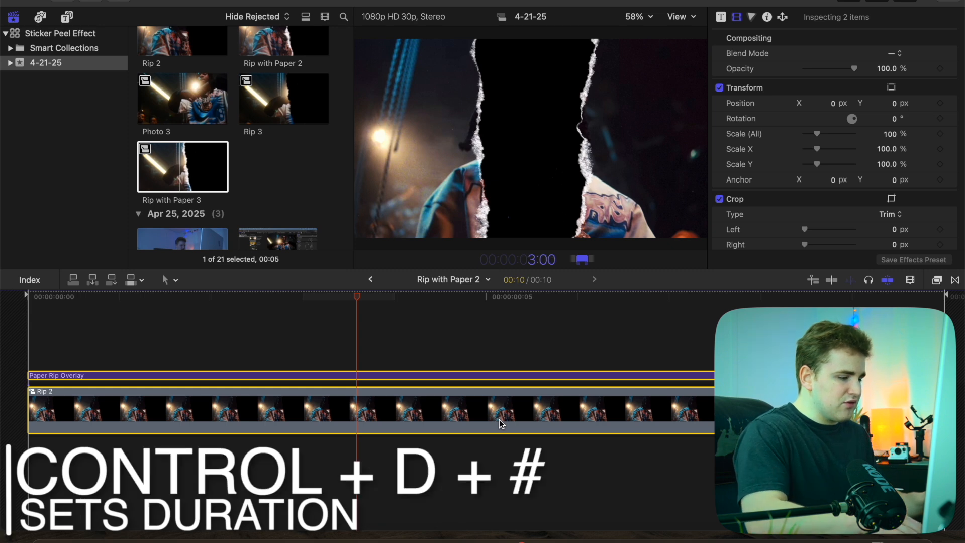
{"action": "key", "text": "Return"}
{"action": "key", "text": "shift+z"}
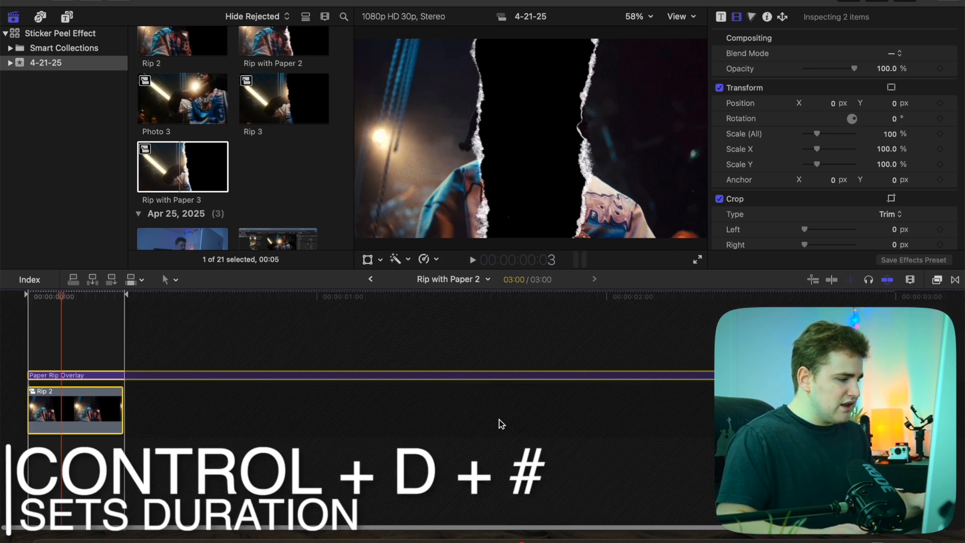
Inside the nested Rip 2 compound clip, set the duration of Photo 2 and its Paper Rip Overlay to 3 seconds.
{"action": "double_click", "coordinate": [59, 410]}
{"action": "left_click_drag", "start_coordinate": [100, 346], "coordinate": [233, 439]}
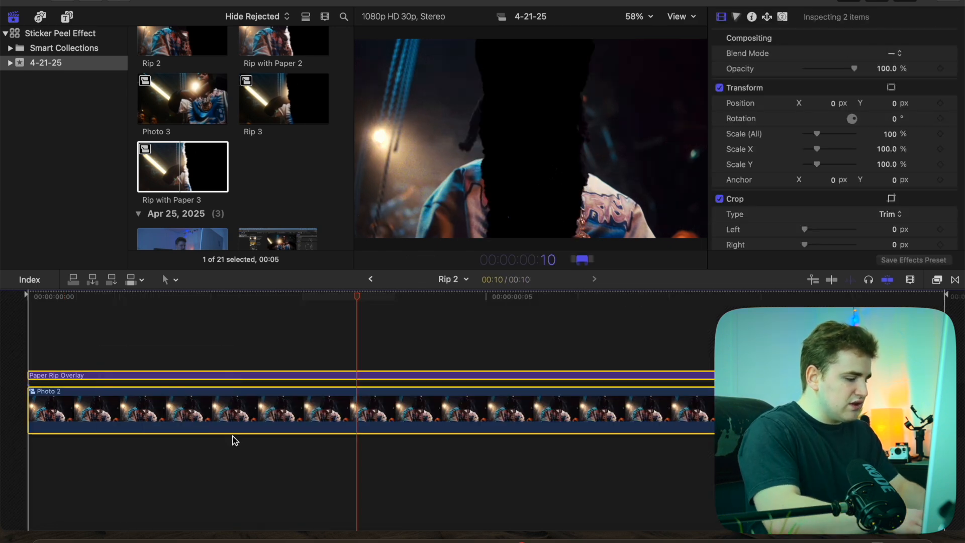
{"action": "key", "text": "Return"}
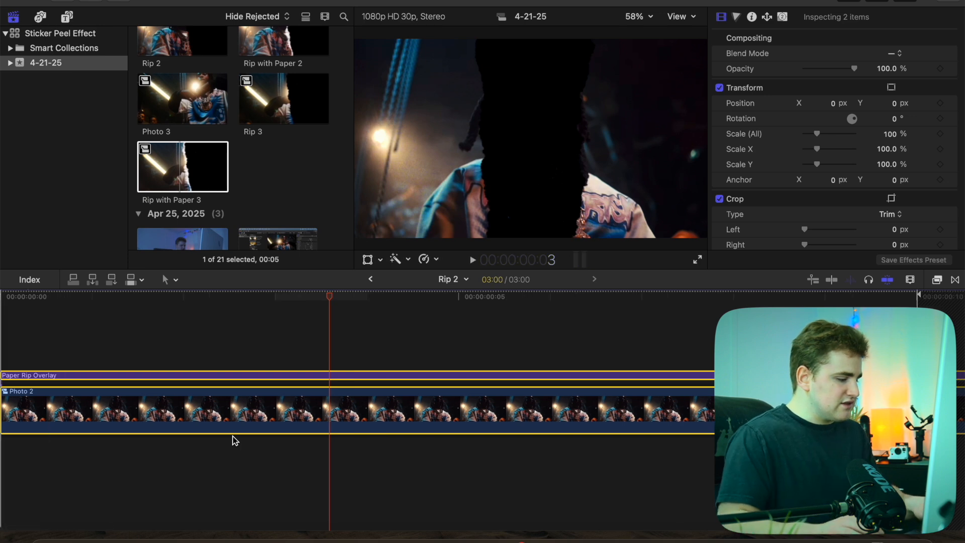
{"action": "key", "text": "shift+z"}
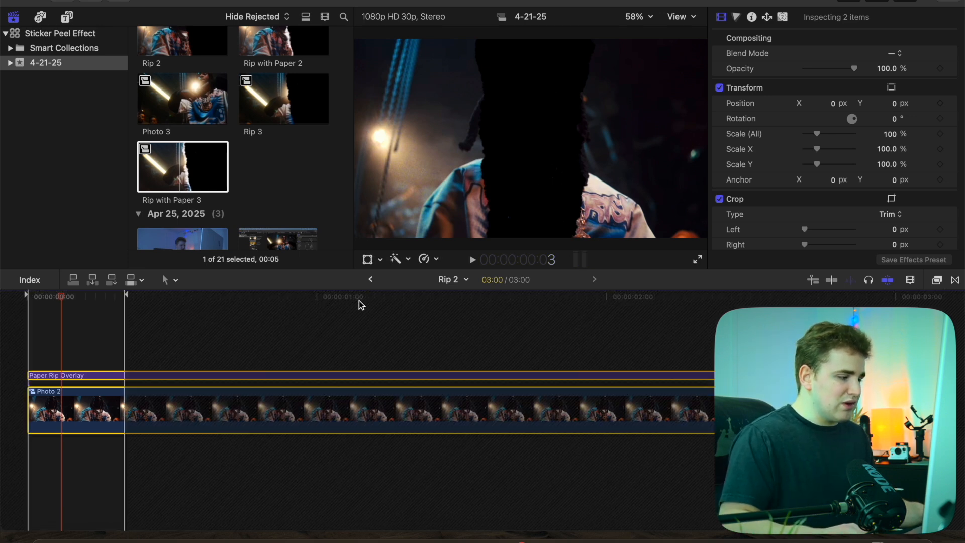
Go back to Rip with Paper 2 and set the nested Rip 2 clip's duration to 3 seconds.
{"action": "left_click", "coordinate": [370, 279]}
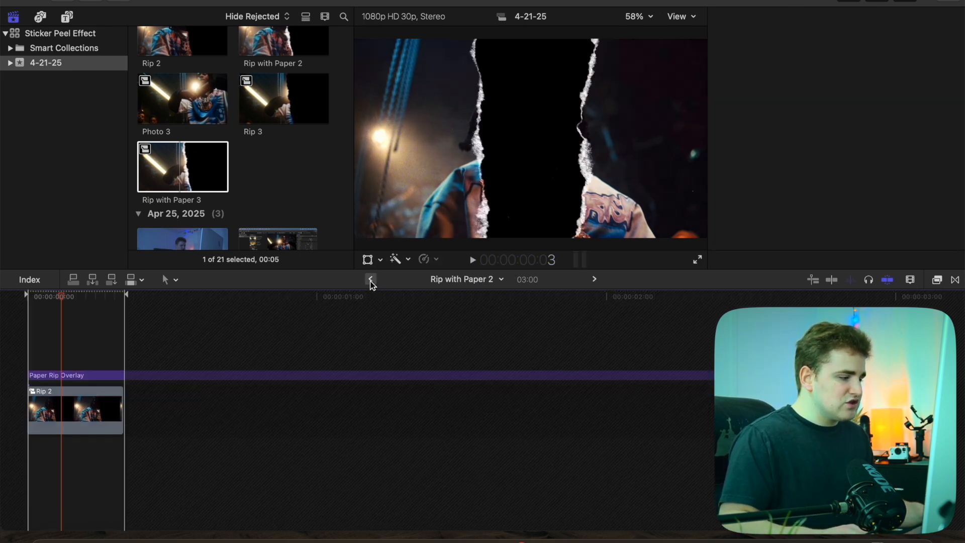
{"action": "left_click", "coordinate": [88, 403]}
{"action": "type", "text": "300"}
{"action": "key", "text": "Return"}
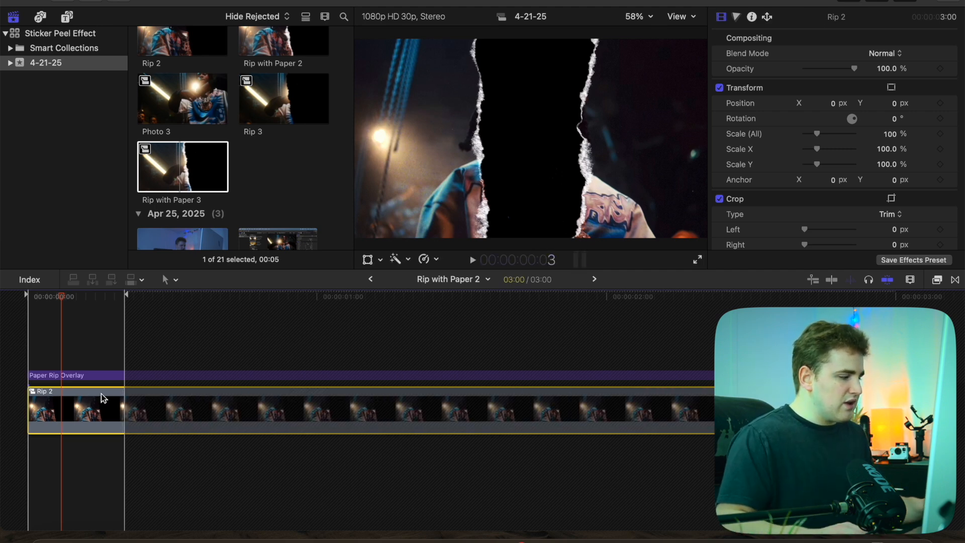
{"action": "left_click", "coordinate": [91, 362]}
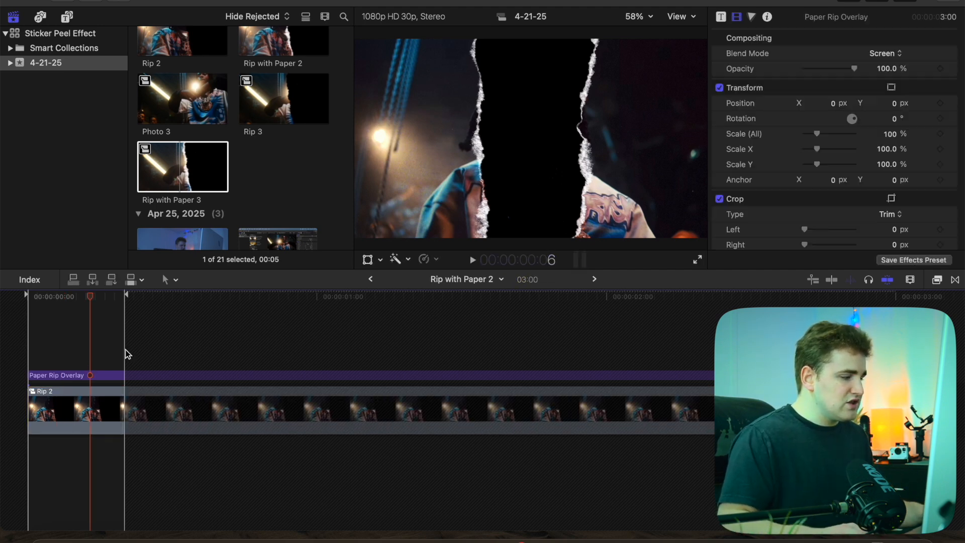
Return to the Music Video Effects project and extend the end of Rip with Paper 2 to a 21-frame duration.
{"action": "left_click", "coordinate": [370, 280]}
{"action": "left_click_drag", "start_coordinate": [455, 407], "coordinate": [635, 407]}
{"action": "scroll", "coordinate": [552, 406], "scroll_direction": "down", "scroll_amount": 3}
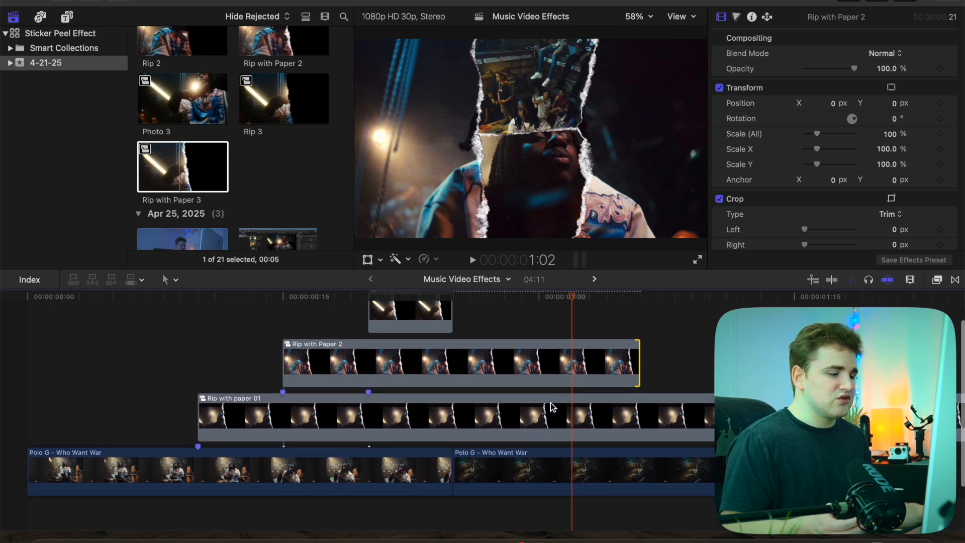
Open Rip 3 inside Rip with Paper 3 and set Photo 3 and its Paper Rip Overlay to 3 seconds.
{"action": "scroll", "coordinate": [551, 406], "scroll_direction": "up", "scroll_amount": 2}
{"action": "double_click", "coordinate": [433, 341]}
{"action": "double_click", "coordinate": [206, 400]}
{"action": "left_click_drag", "start_coordinate": [175, 361], "coordinate": [270, 423]}
{"action": "key", "text": "ctrl+d"}
{"action": "type", "text": "300"}
{"action": "key", "text": "Return"}
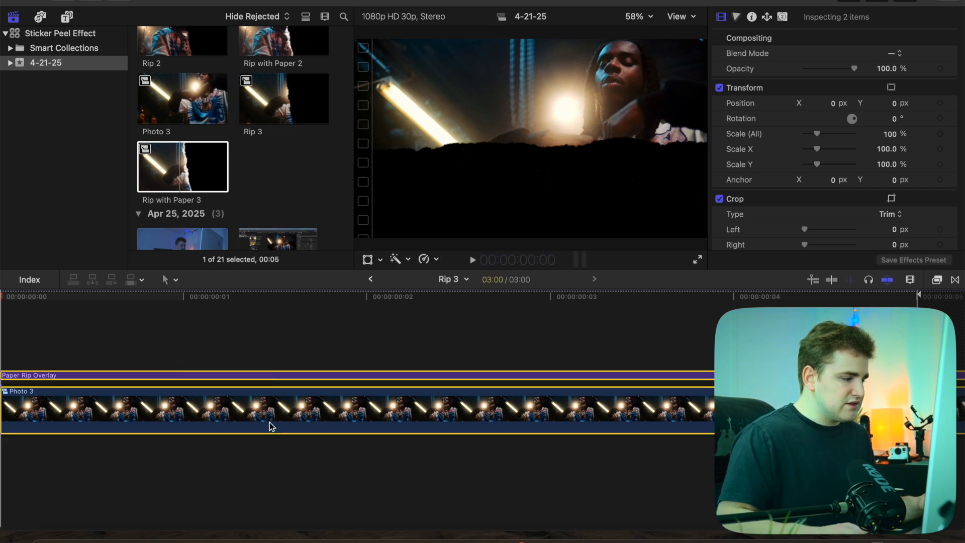
Go back to Rip with Paper 3 and set the duration of Rip 3 and Paper Rip Overlay to 3 seconds.
{"action": "left_click", "coordinate": [372, 279]}
{"action": "left_click_drag", "start_coordinate": [307, 335], "coordinate": [384, 408]}
{"action": "key", "text": "ctrl+d"}
{"action": "type", "text": "300"}
{"action": "key", "text": "Return"}
{"action": "key", "text": "shift+z"}
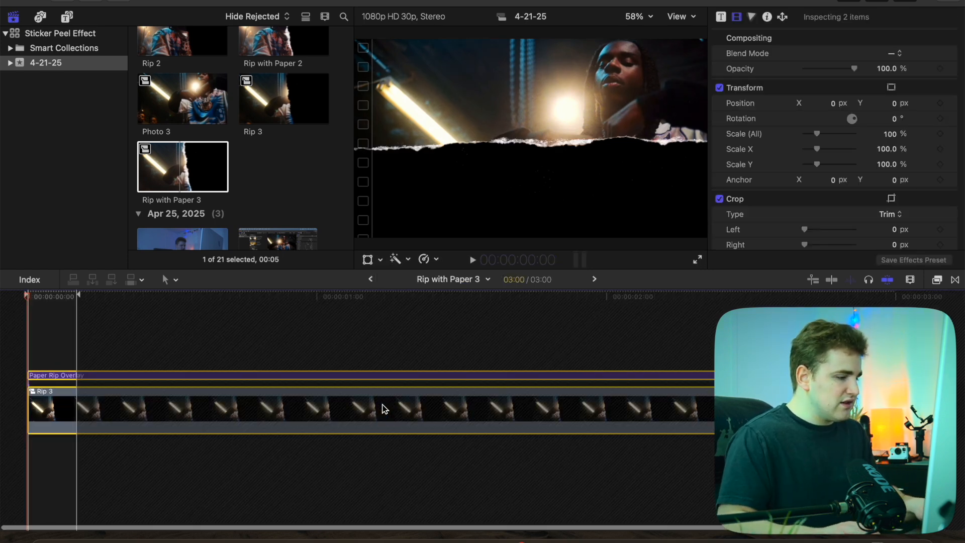
{"action": "left_click", "coordinate": [61, 365]}
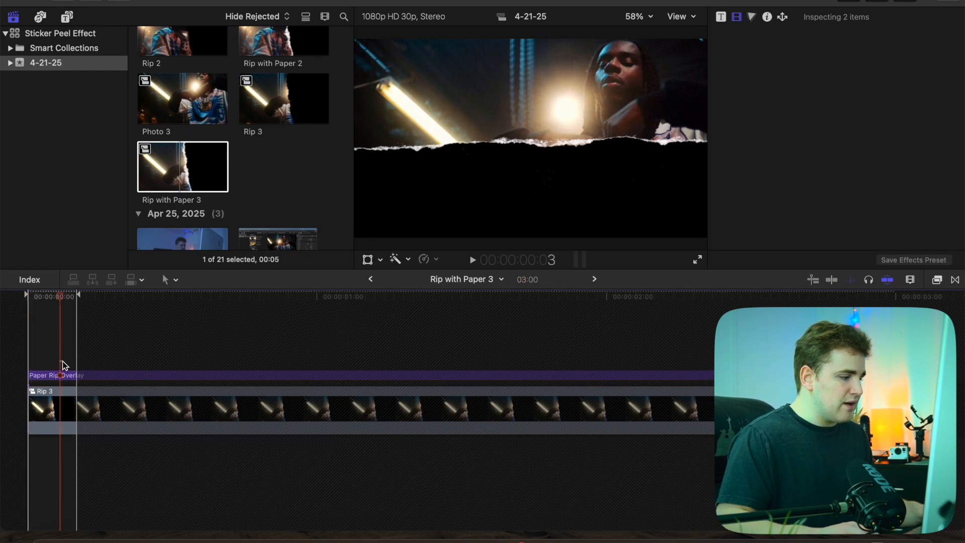
Return to the Music Video Effects project and extend the end of Rip with Paper 3 to 1:02, making it 12 frames long.
{"action": "left_click", "coordinate": [371, 280]}
{"action": "scroll", "coordinate": [363, 338], "scroll_direction": "up", "scroll_amount": 4}
{"action": "left_click_drag", "start_coordinate": [452, 351], "coordinate": [570, 350]}
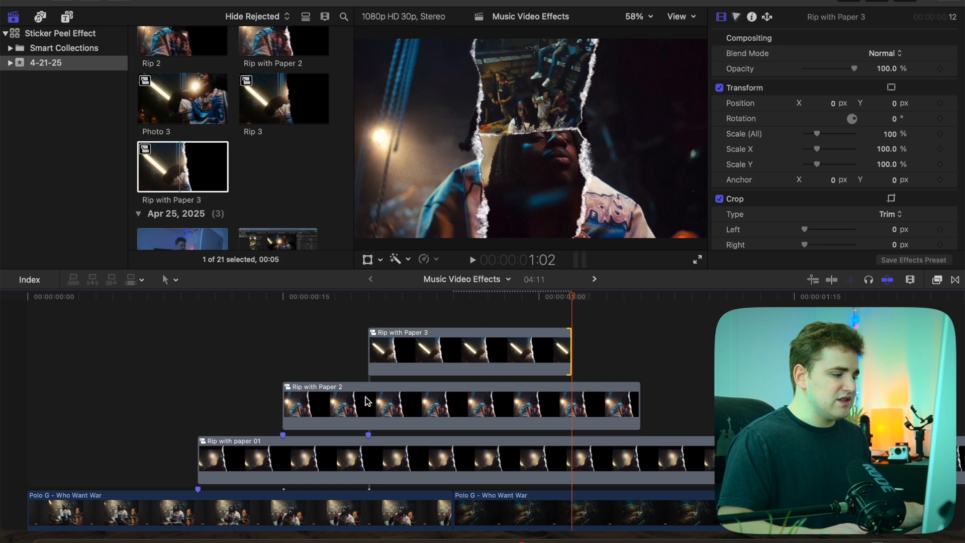
Trim the end of Rip with Paper 2 to frame 27.
{"action": "left_click", "coordinate": [440, 318]}
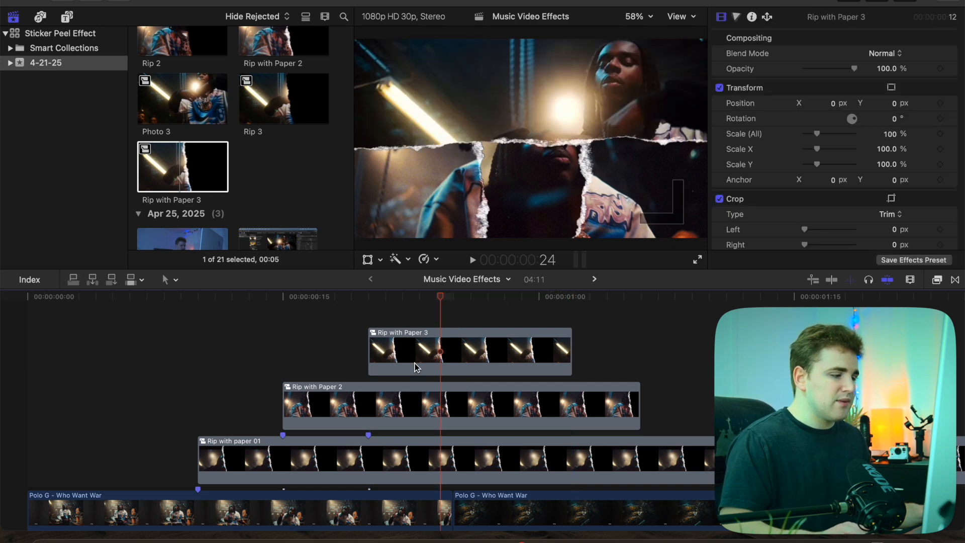
{"action": "scroll", "coordinate": [415, 367], "scroll_direction": "down", "scroll_amount": 3}
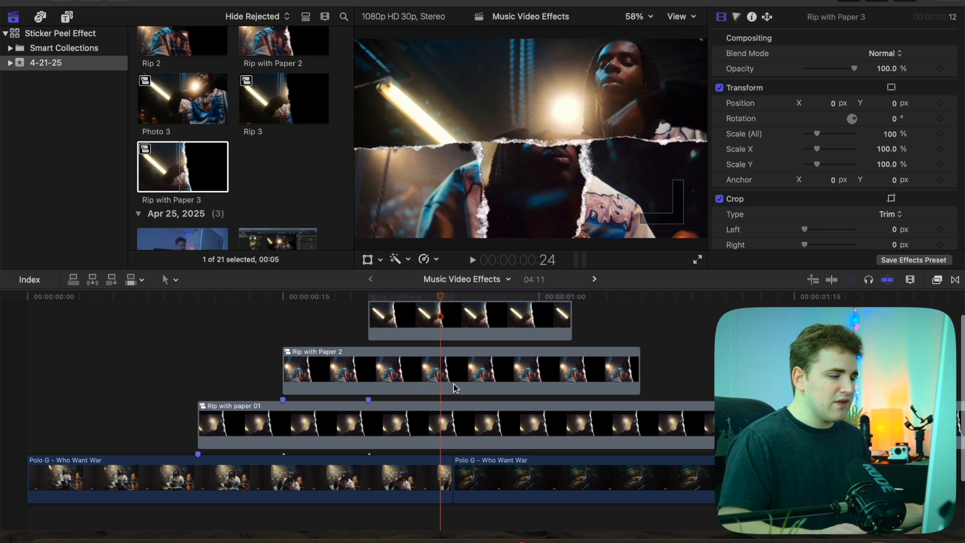
{"action": "scroll", "coordinate": [453, 384], "scroll_direction": "up", "scroll_amount": 3}
{"action": "scroll", "coordinate": [453, 383], "scroll_direction": "right", "scroll_amount": 2}
{"action": "left_click_drag", "start_coordinate": [415, 302], "coordinate": [463, 316]}
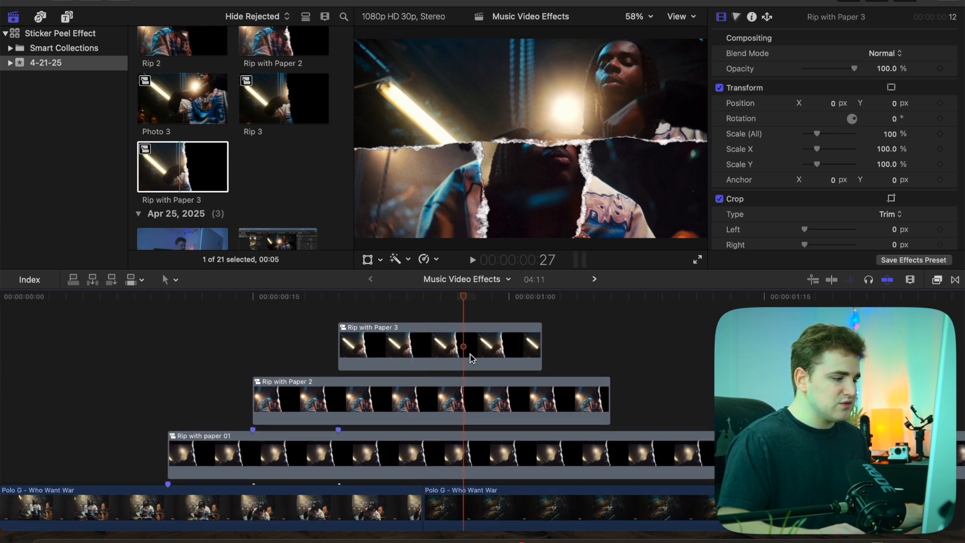
{"action": "left_click", "coordinate": [475, 399]}
{"action": "key", "text": "alt+bracketright"}
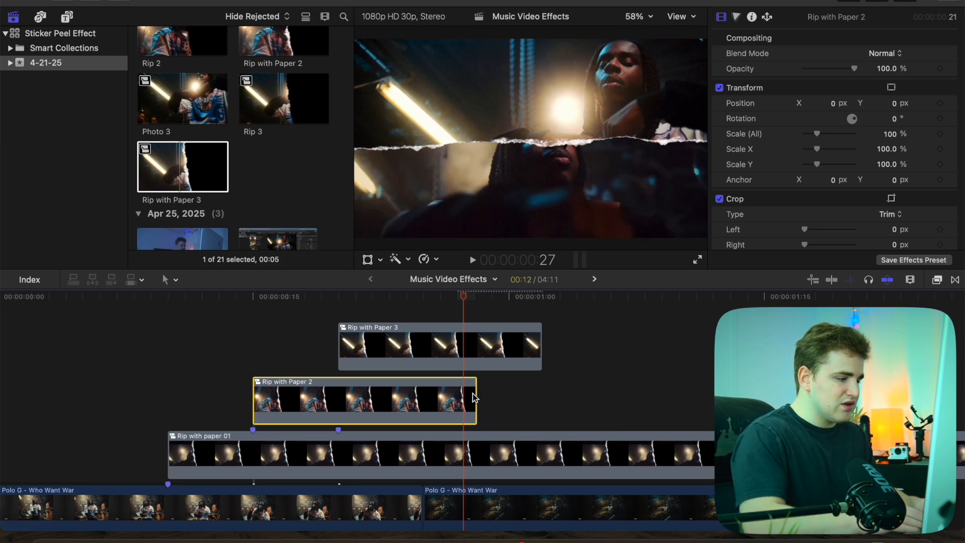
Trim the end of Rip with paper 01 to frame 29.
{"action": "left_click_drag", "start_coordinate": [465, 302], "coordinate": [500, 308]}
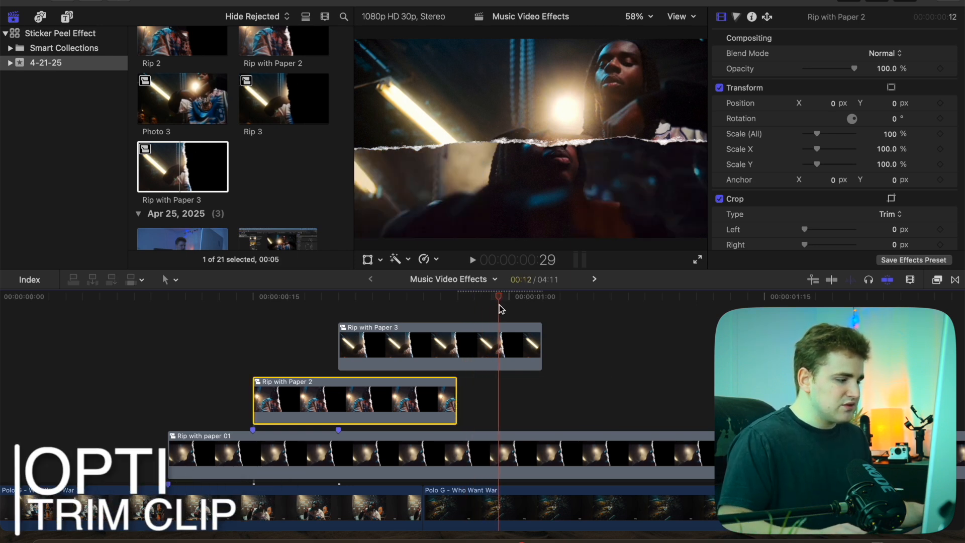
{"action": "left_click", "coordinate": [504, 462]}
{"action": "key", "text": "alt+bracketright"}
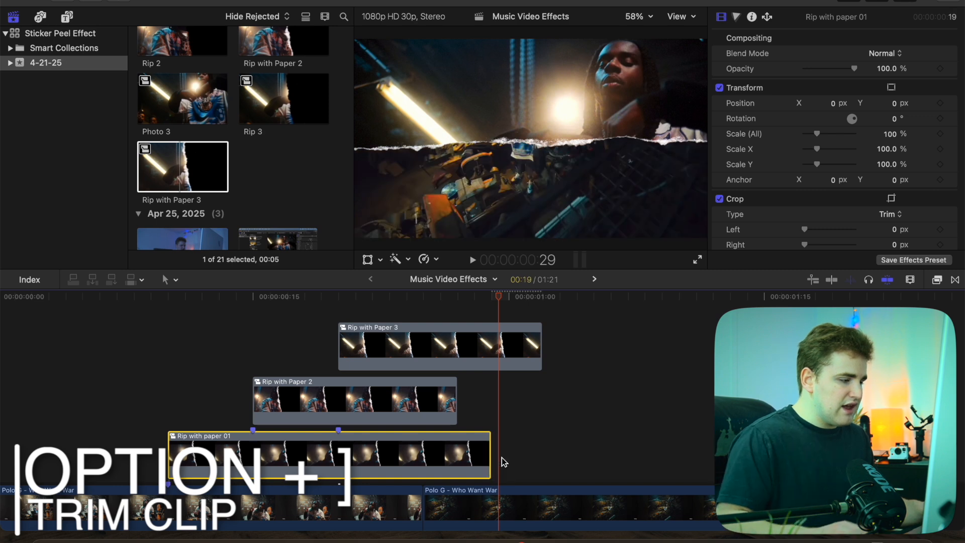
Play the sequence repeatedly from the start to review the paper rips disappearing one after another past the cut.
{"action": "left_click_drag", "start_coordinate": [498, 303], "coordinate": [556, 314]}
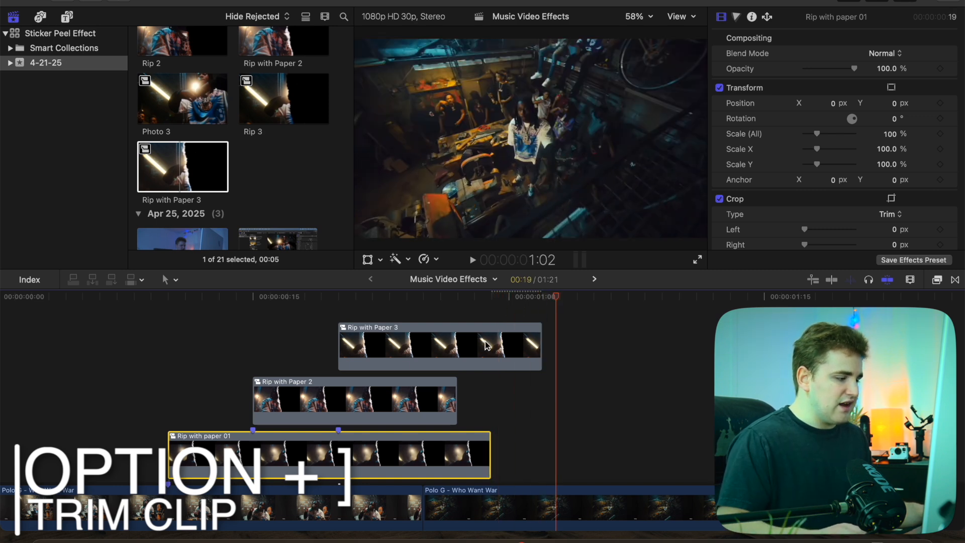
{"action": "scroll", "coordinate": [399, 366], "scroll_direction": "down", "scroll_amount": 3}
{"action": "scroll", "coordinate": [399, 366], "scroll_direction": "left", "scroll_amount": 2}
{"action": "left_click", "coordinate": [23, 395]}
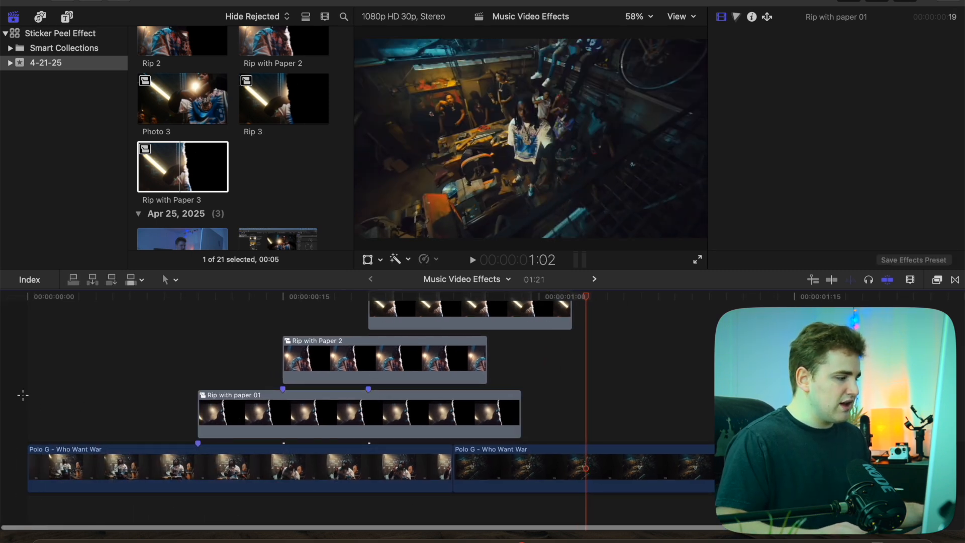
{"action": "key", "text": "Home"}
{"action": "key", "text": "space"}
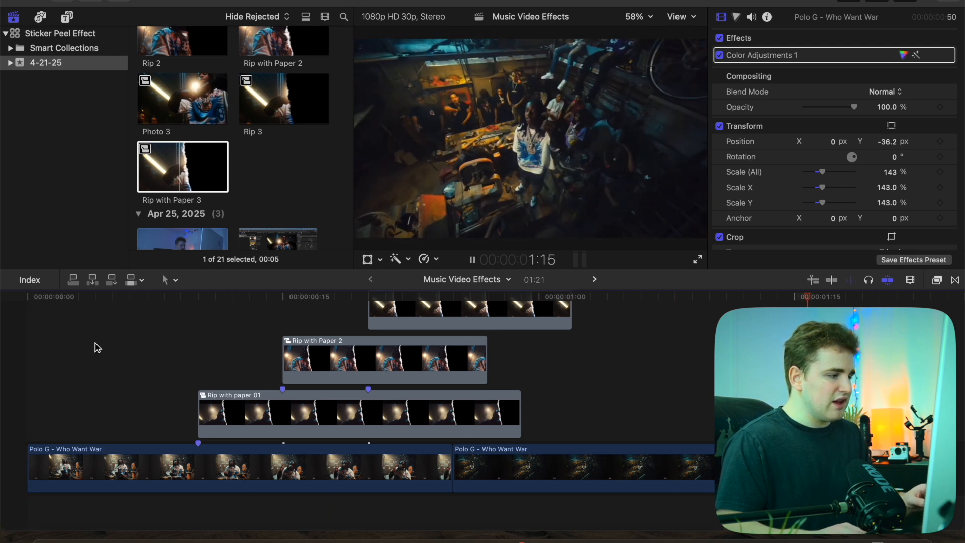
{"action": "left_click", "coordinate": [95, 343]}
{"action": "key", "text": "space"}
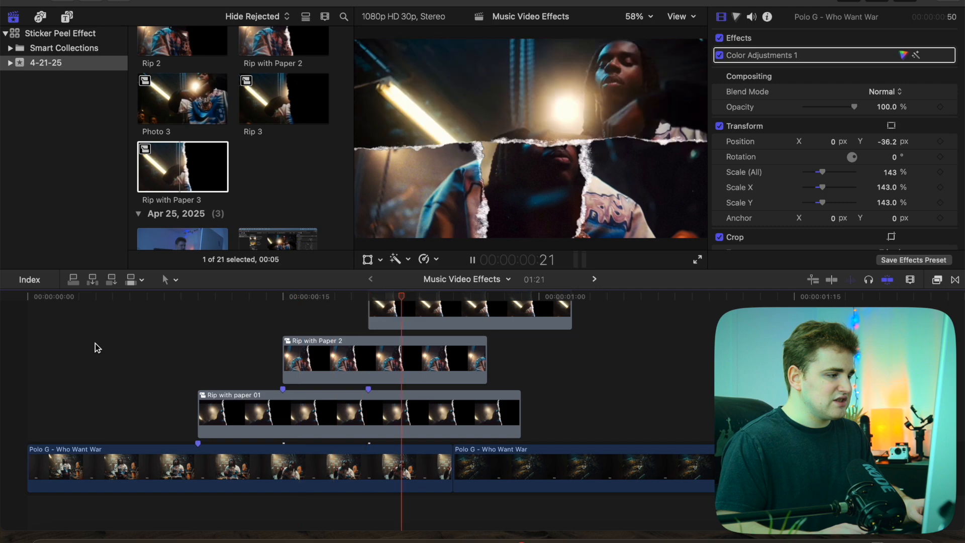
{"action": "key", "text": "Home"}
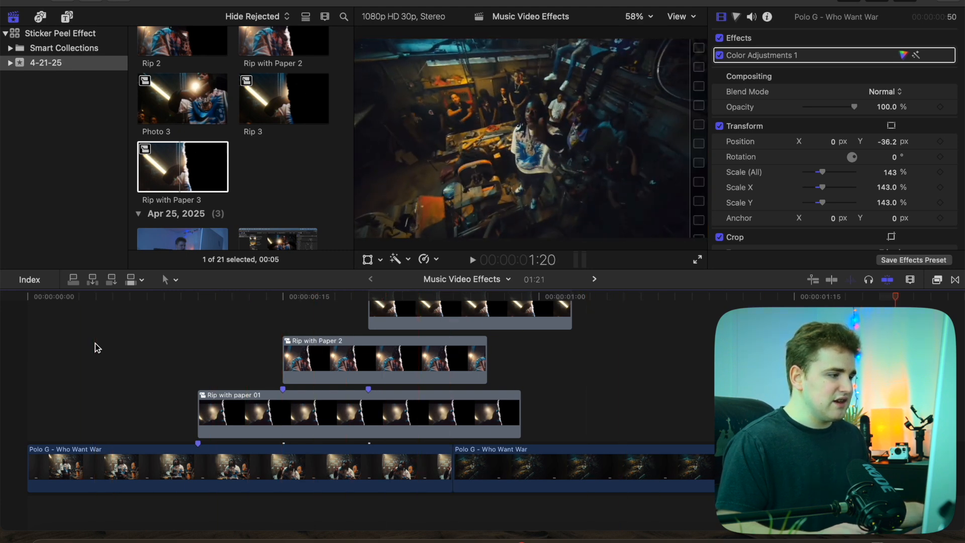
Shift all three paper rip clips together 5 frames later, so that Rip with paper 01 starts at frame 15.
{"action": "scroll", "coordinate": [35, 367], "scroll_direction": "up", "scroll_amount": 3}
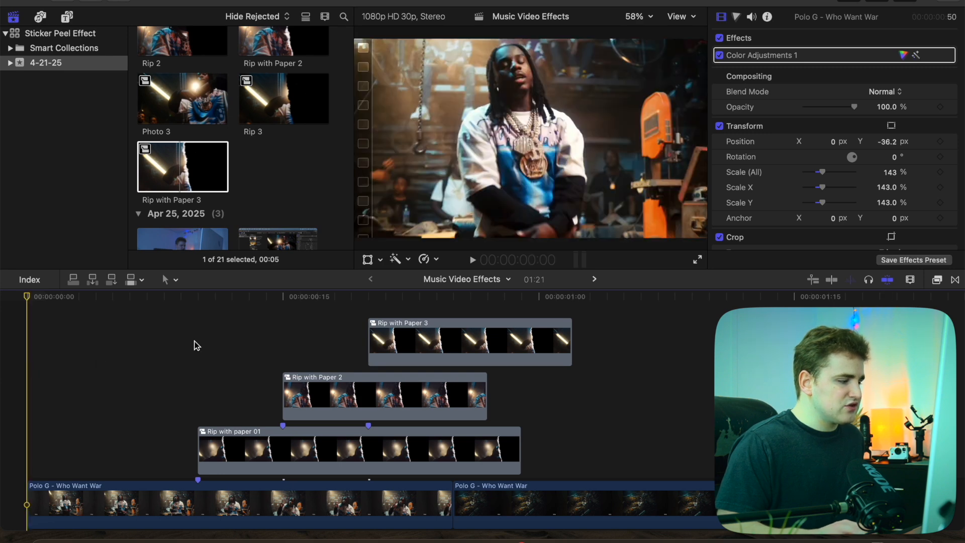
{"action": "left_click", "coordinate": [366, 308]}
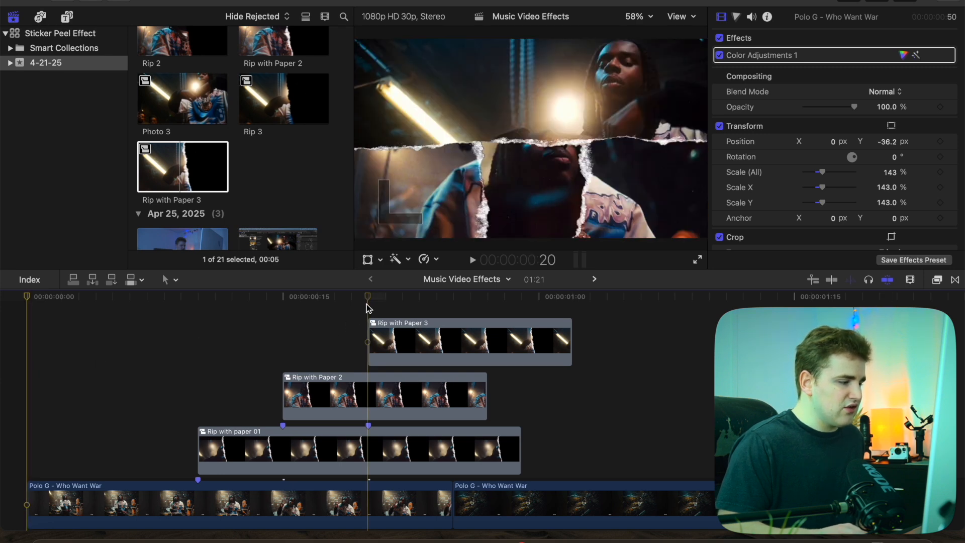
{"action": "left_click_drag", "start_coordinate": [206, 329], "coordinate": [527, 458]}
{"action": "scroll", "coordinate": [551, 460], "scroll_direction": "down", "scroll_amount": 3}
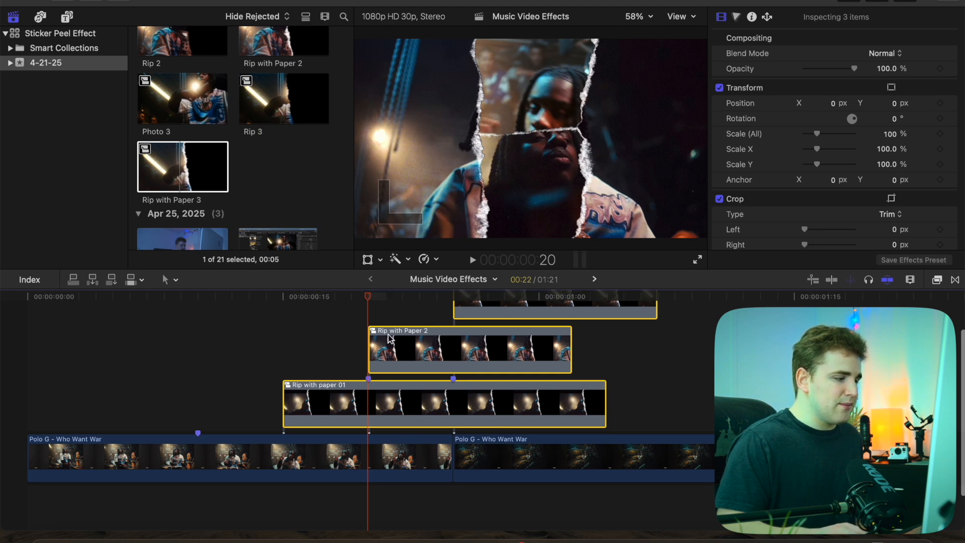
Play the sequence from near the start to review the timing of the shifted paper rips around the cut.
{"action": "left_click", "coordinate": [27, 353]}
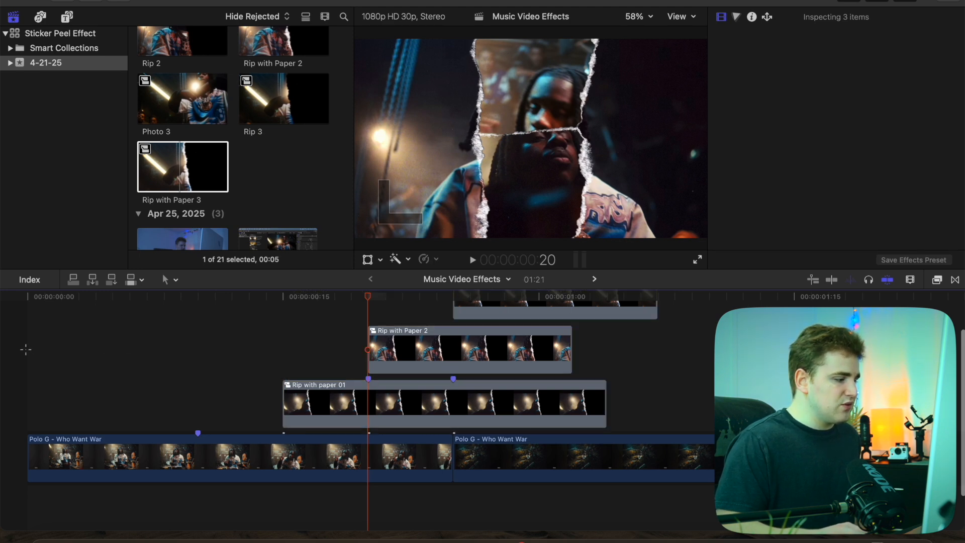
{"action": "key", "text": "space"}
{"action": "left_click", "coordinate": [105, 325]}
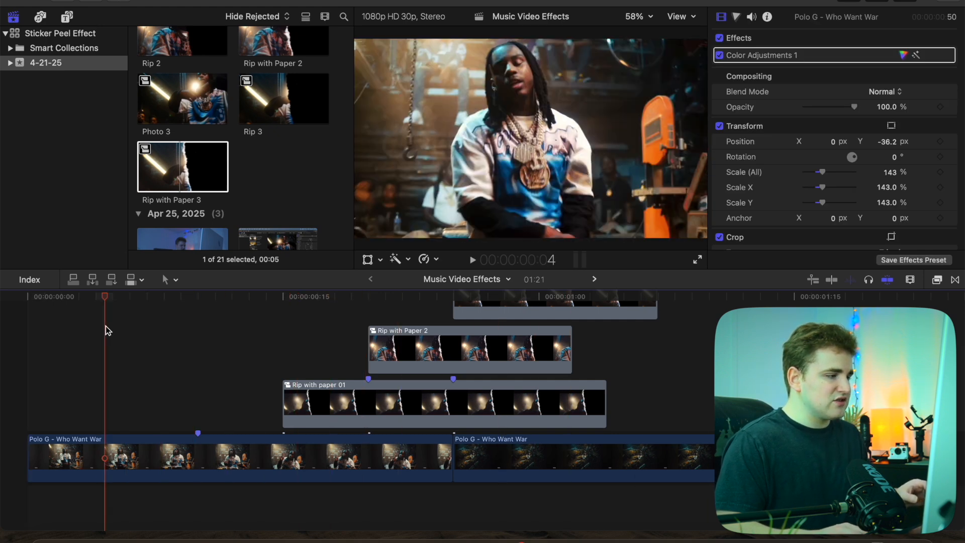
{"action": "key", "text": "space"}
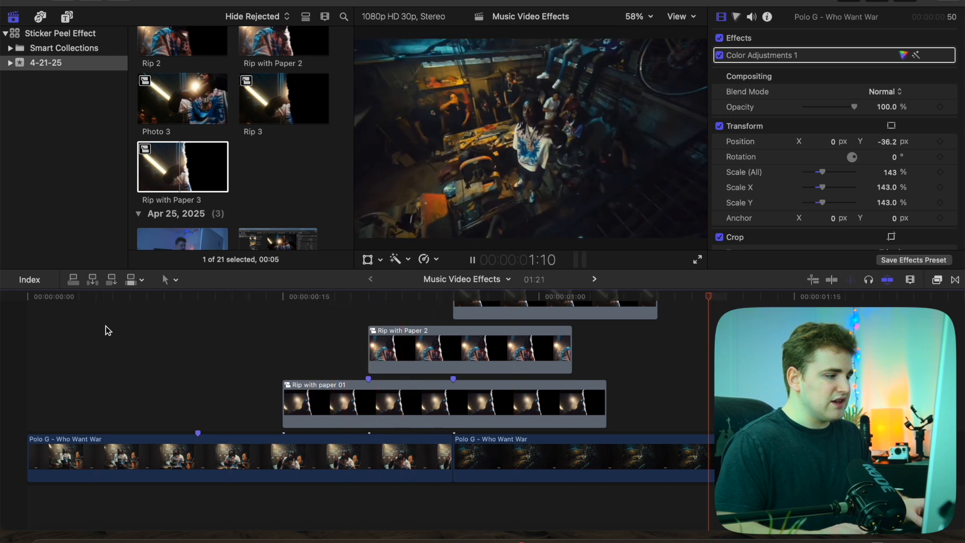
Split Rip with paper 01 at frame 20, where Rip with Paper 2 begins.
{"action": "scroll", "coordinate": [146, 331], "scroll_direction": "up", "scroll_amount": 3}
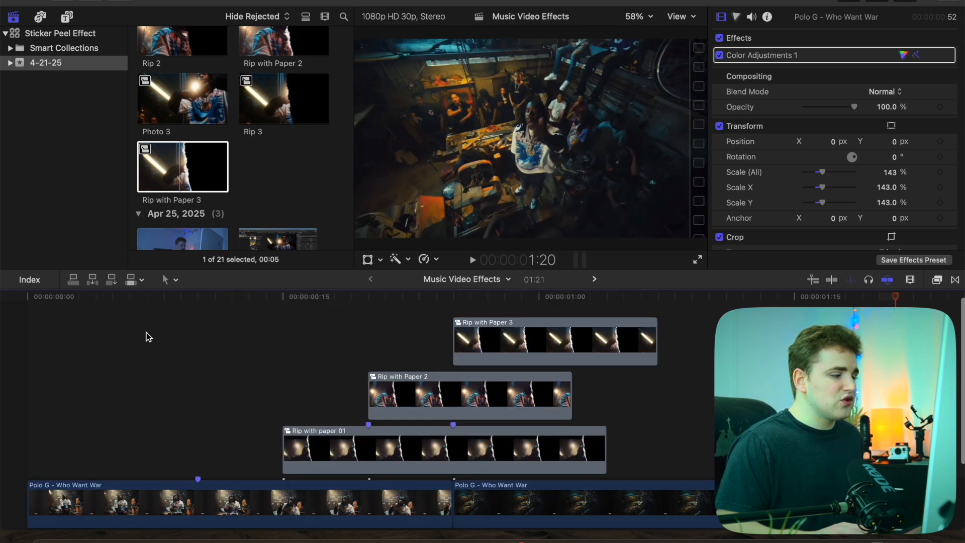
{"action": "left_click", "coordinate": [370, 352]}
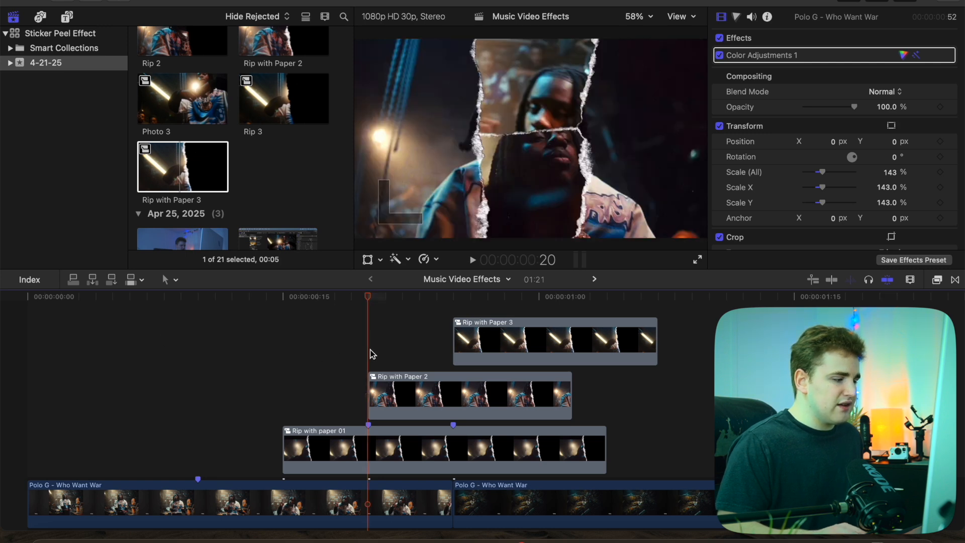
{"action": "left_click", "coordinate": [376, 443]}
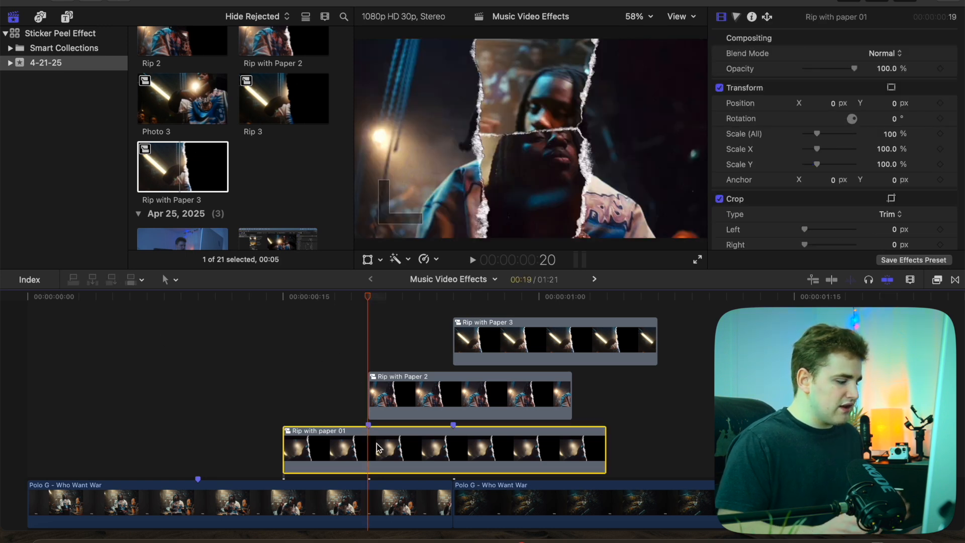
{"action": "key", "text": "super+b"}
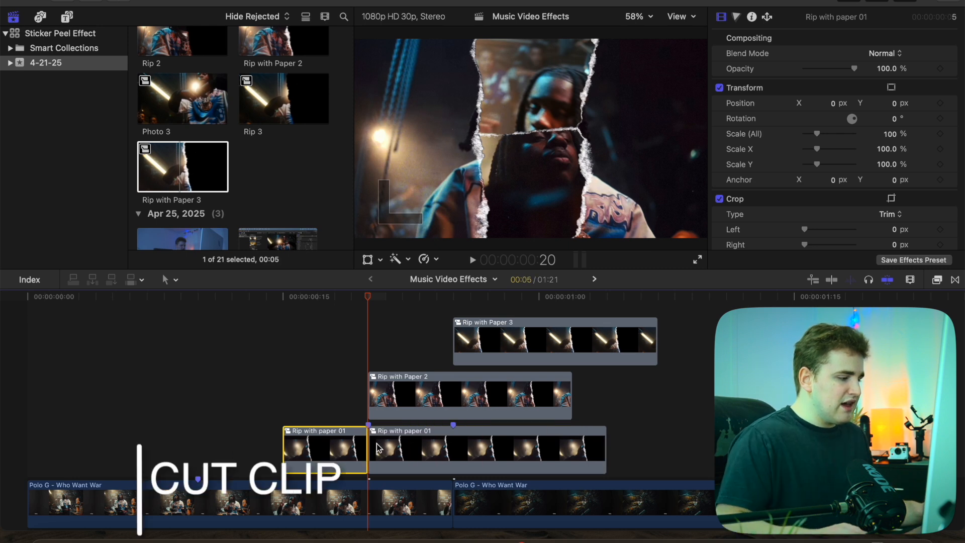
Lower the first part of Rip with paper 01 to a Y position of about -349 px and scrub over the change.
{"action": "left_click", "coordinate": [318, 394]}
{"action": "left_click", "coordinate": [323, 437]}
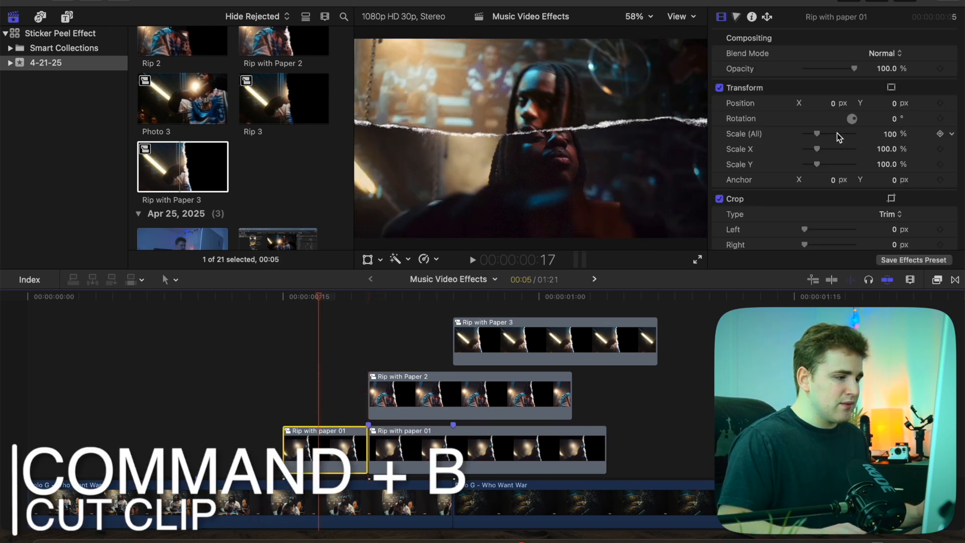
{"action": "left_click_drag", "start_coordinate": [897, 108], "coordinate": [897, 176]}
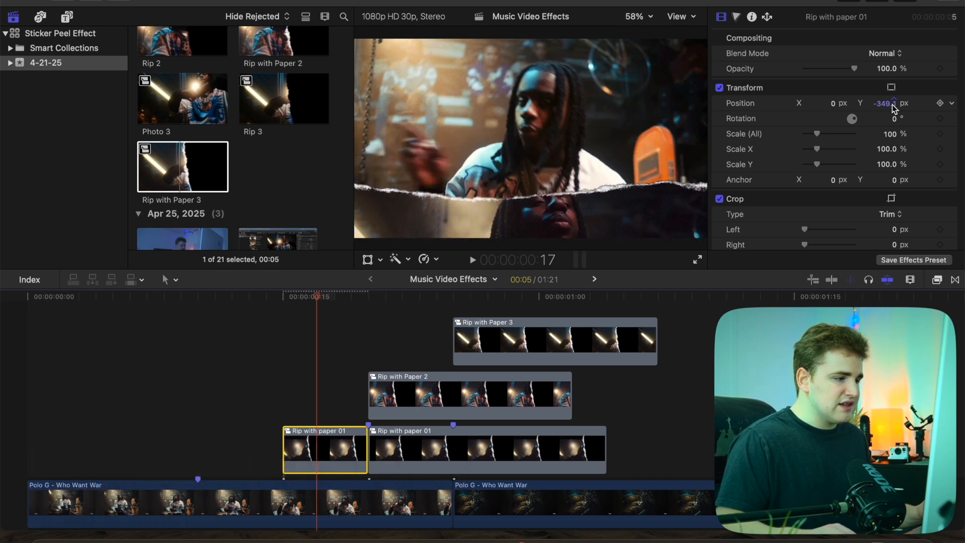
{"action": "left_click_drag", "start_coordinate": [319, 302], "coordinate": [453, 329]}
Split Rip with Paper 2 at frame 25, where Rip with Paper 3 begins.
{"action": "mouse_move", "coordinate": [484, 402]}
{"action": "left_mouse_down"}
{"action": "mouse_move", "coordinate": [468, 404]}
{"action": "mouse_move", "coordinate": [481, 396]}
{"action": "left_mouse_up"}
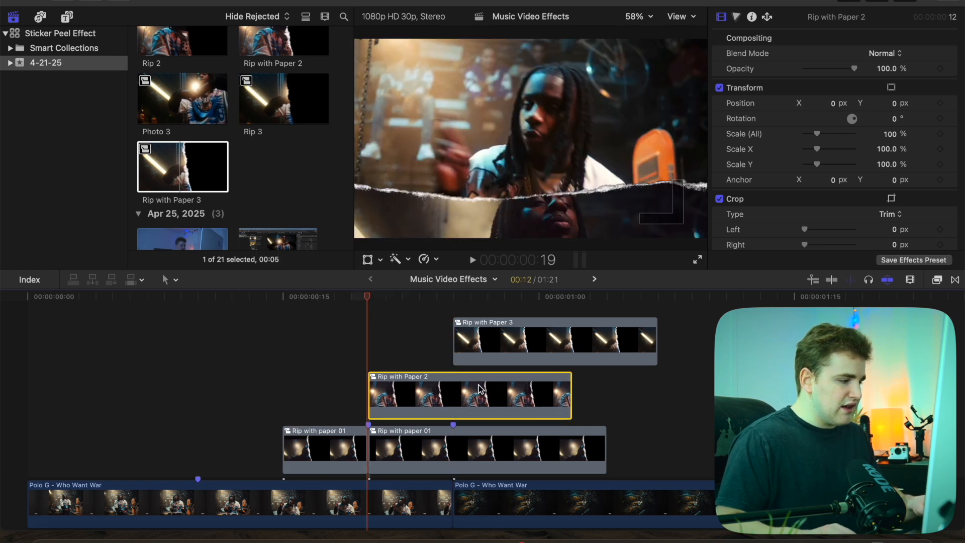
{"action": "left_click", "coordinate": [449, 306]}
{"action": "left_click", "coordinate": [455, 408]}
{"action": "key", "text": "super+b"}
Scale the first part of Rip with Paper 2 to 186% and scrub across it to check the look.
{"action": "left_click", "coordinate": [414, 383]}
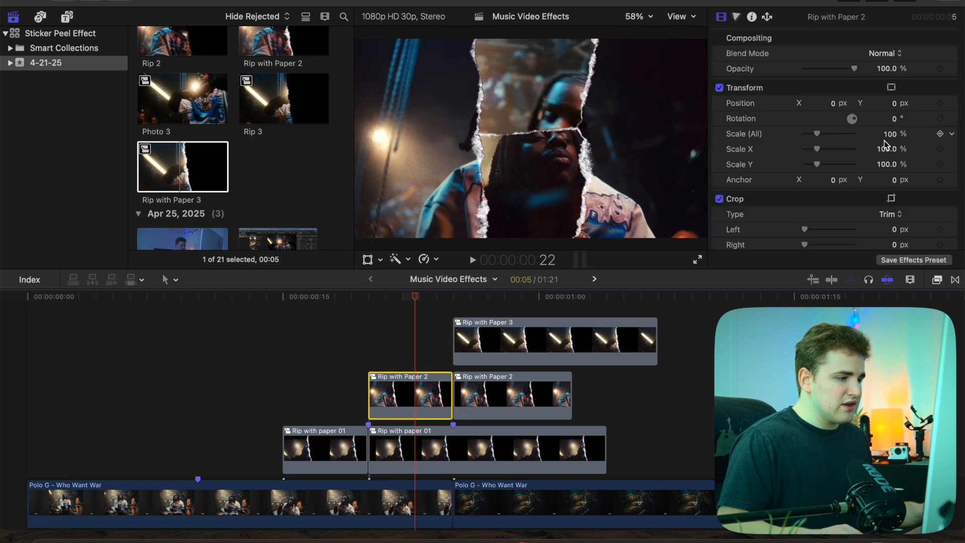
{"action": "left_click_drag", "start_coordinate": [894, 140], "coordinate": [893, 140]}
{"action": "left_click_drag", "start_coordinate": [403, 300], "coordinate": [479, 310]}
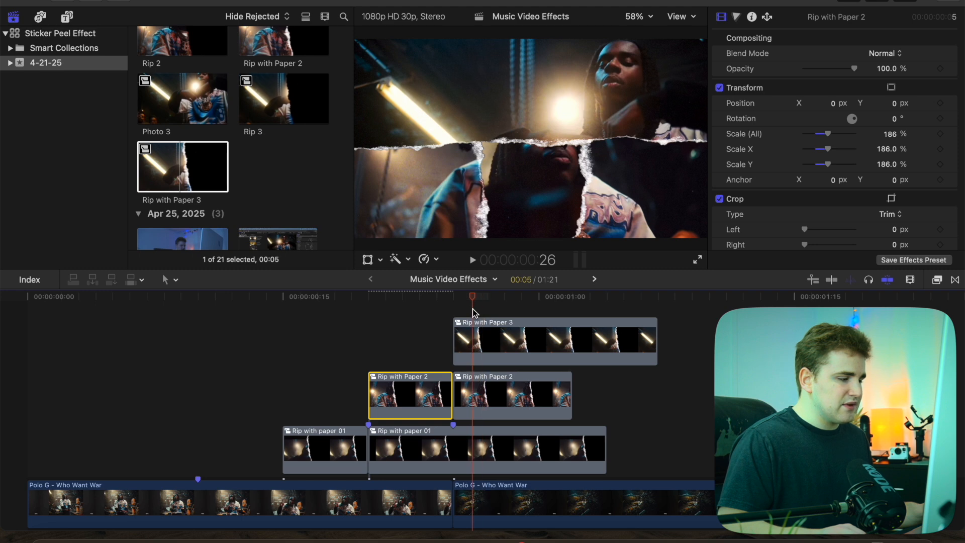
Split Rip with Paper 3 at frame 29 and set its first part's Y position to 167 px.
{"action": "mouse_move", "coordinate": [549, 322]}
{"action": "left_mouse_down"}
{"action": "mouse_move", "coordinate": [571, 322]}
{"action": "mouse_move", "coordinate": [537, 322]}
{"action": "left_mouse_up"}
{"action": "left_click", "coordinate": [527, 343]}
{"action": "key", "text": "super+b"}
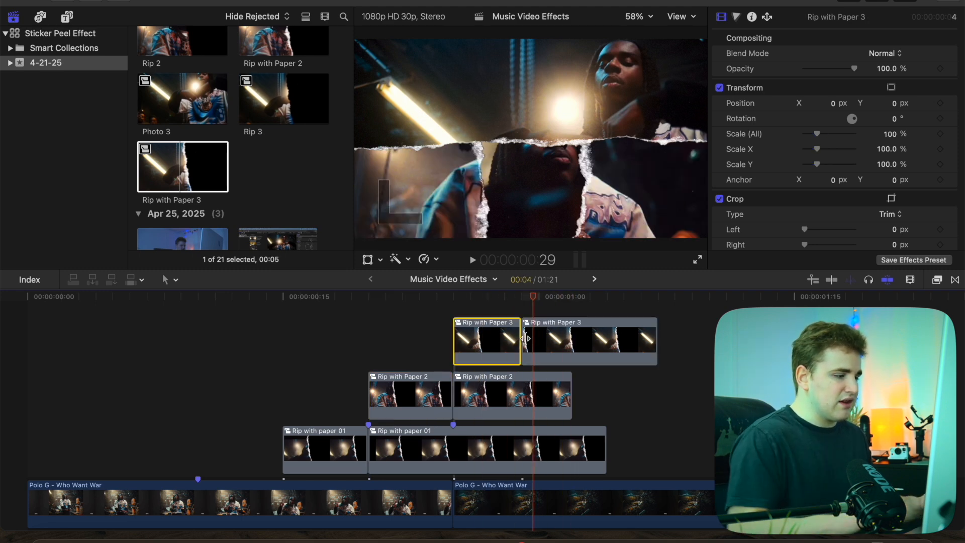
{"action": "left_click", "coordinate": [486, 319]}
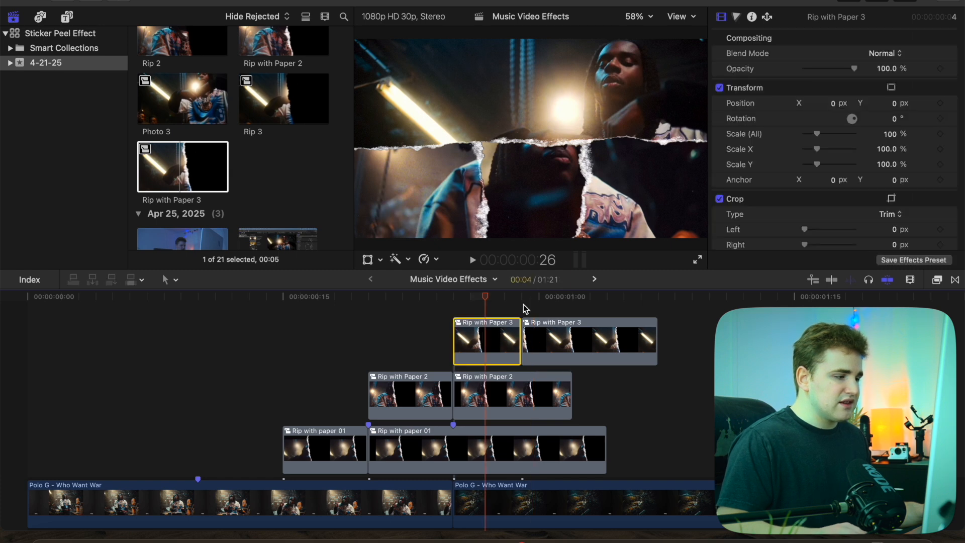
{"action": "left_click_drag", "start_coordinate": [892, 100], "coordinate": [893, 101]}
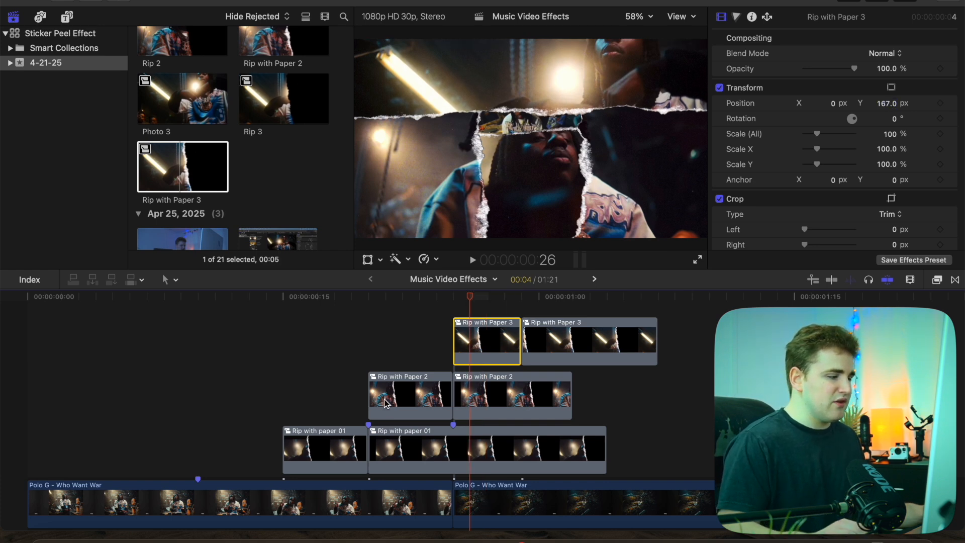
Play the sequence repeatedly from the start to review the offset and scaled first parts of the paper rips.
{"action": "scroll", "coordinate": [386, 402], "scroll_direction": "down", "scroll_amount": 3}
{"action": "key", "text": "Home"}
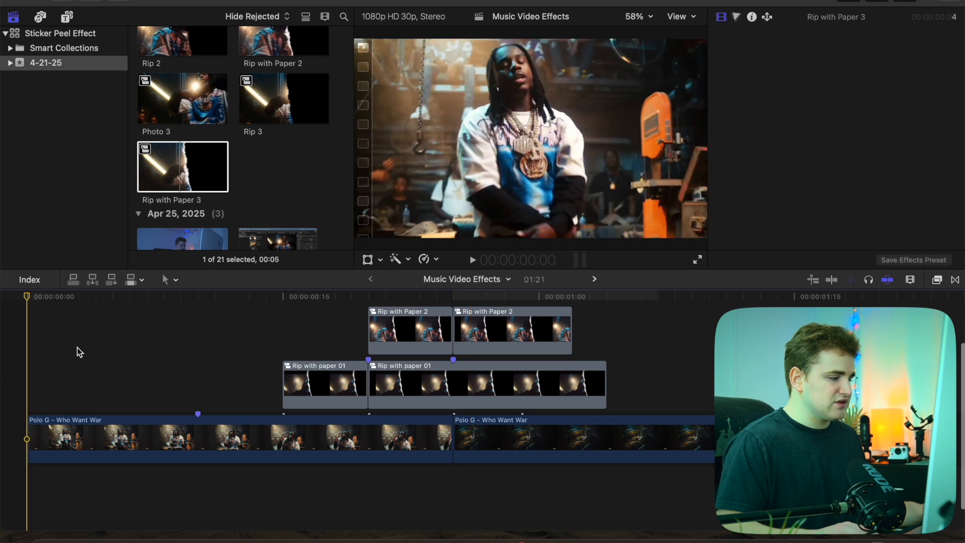
{"action": "key", "text": "space"}
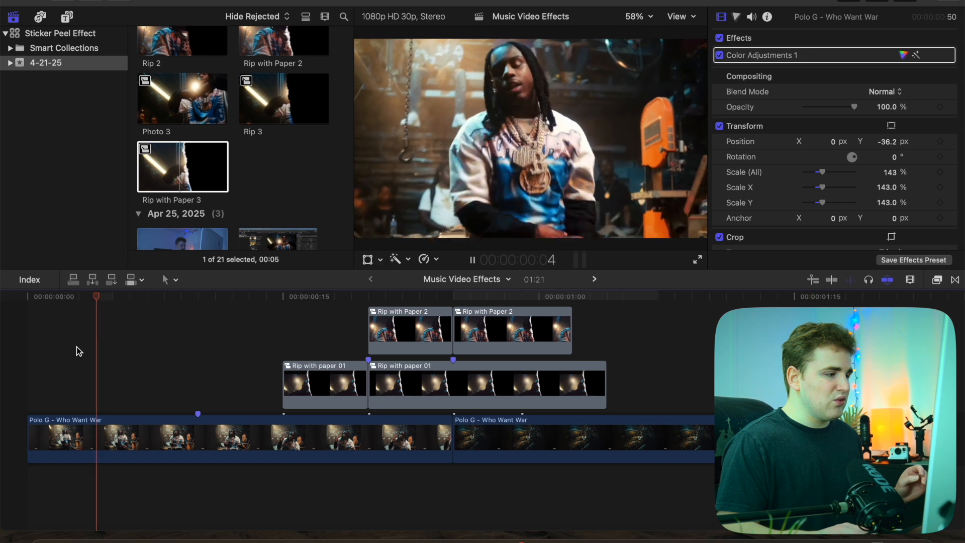
{"action": "left_click", "coordinate": [77, 346]}
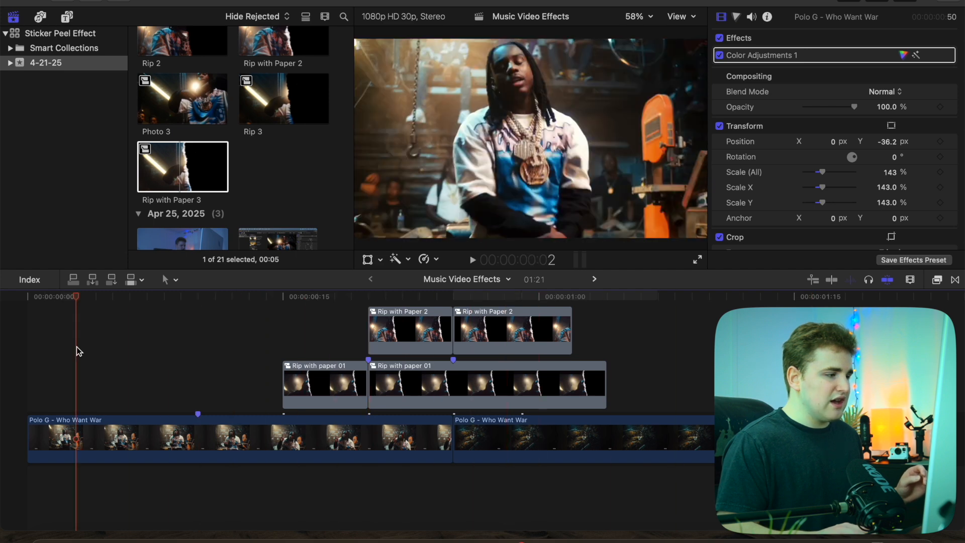
{"action": "key", "text": "space"}
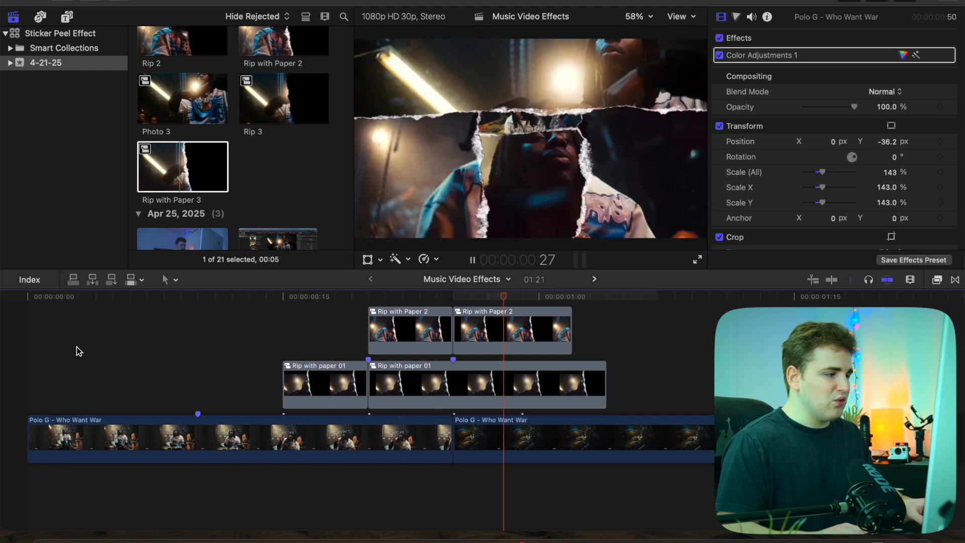
{"action": "key", "text": "space"}
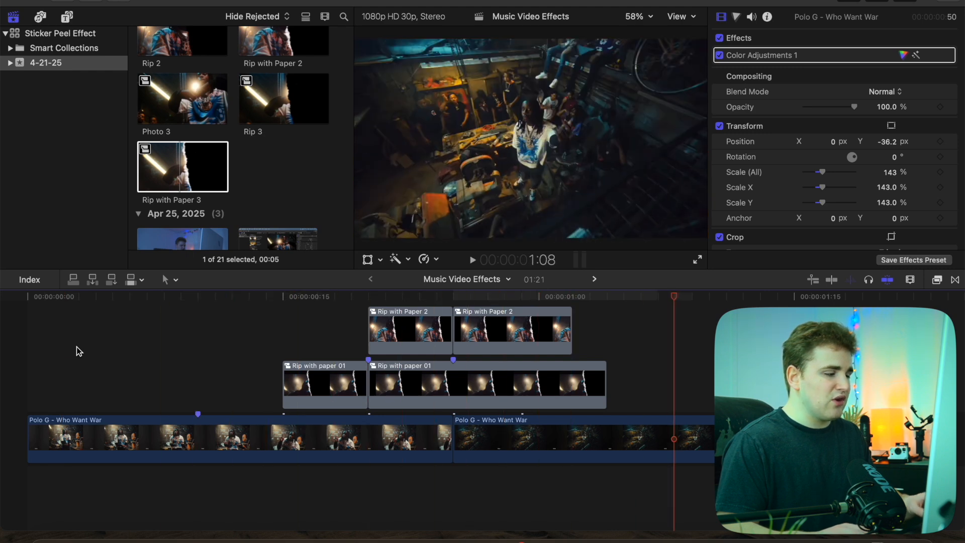